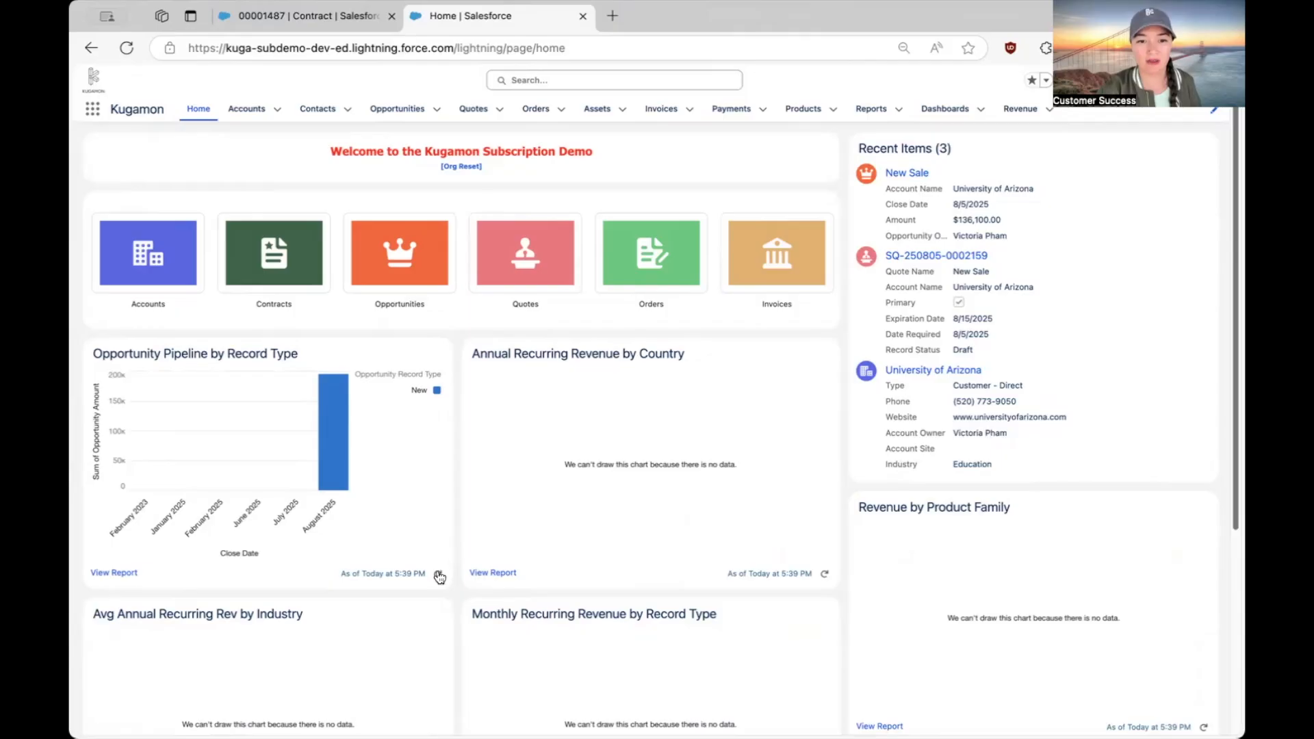
Refresh the home page charts, including Annual Recurring Revenue by Country
click(825, 574)
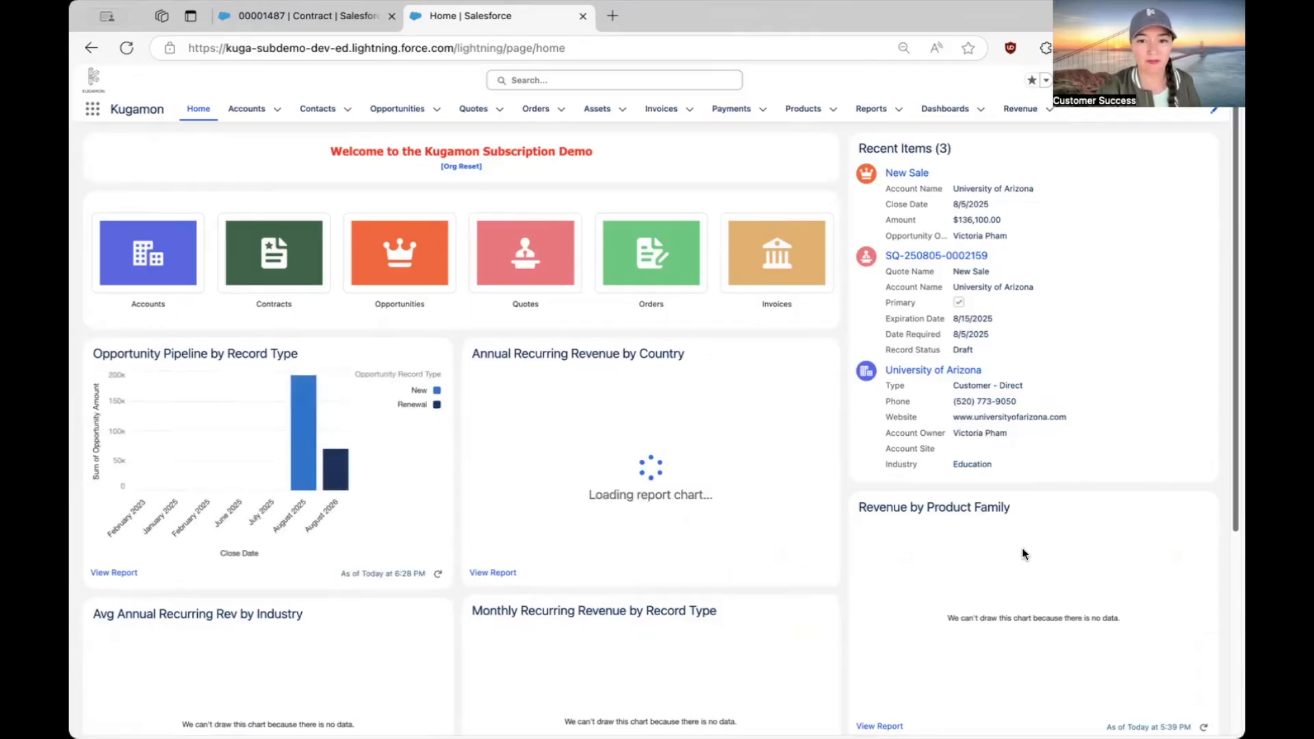
scroll(418, 380, down, 1)
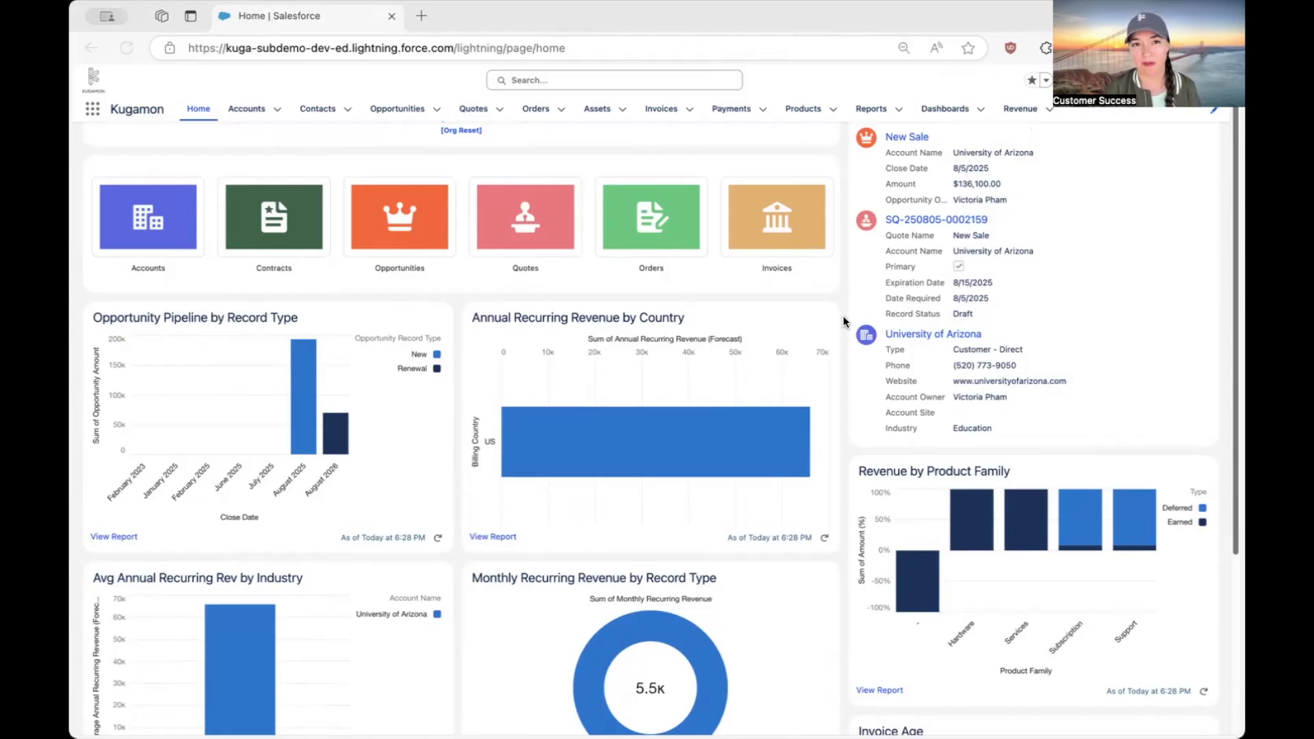
Open the University of Arizona account from the accounts list and bring up its contract management view
click(236, 109)
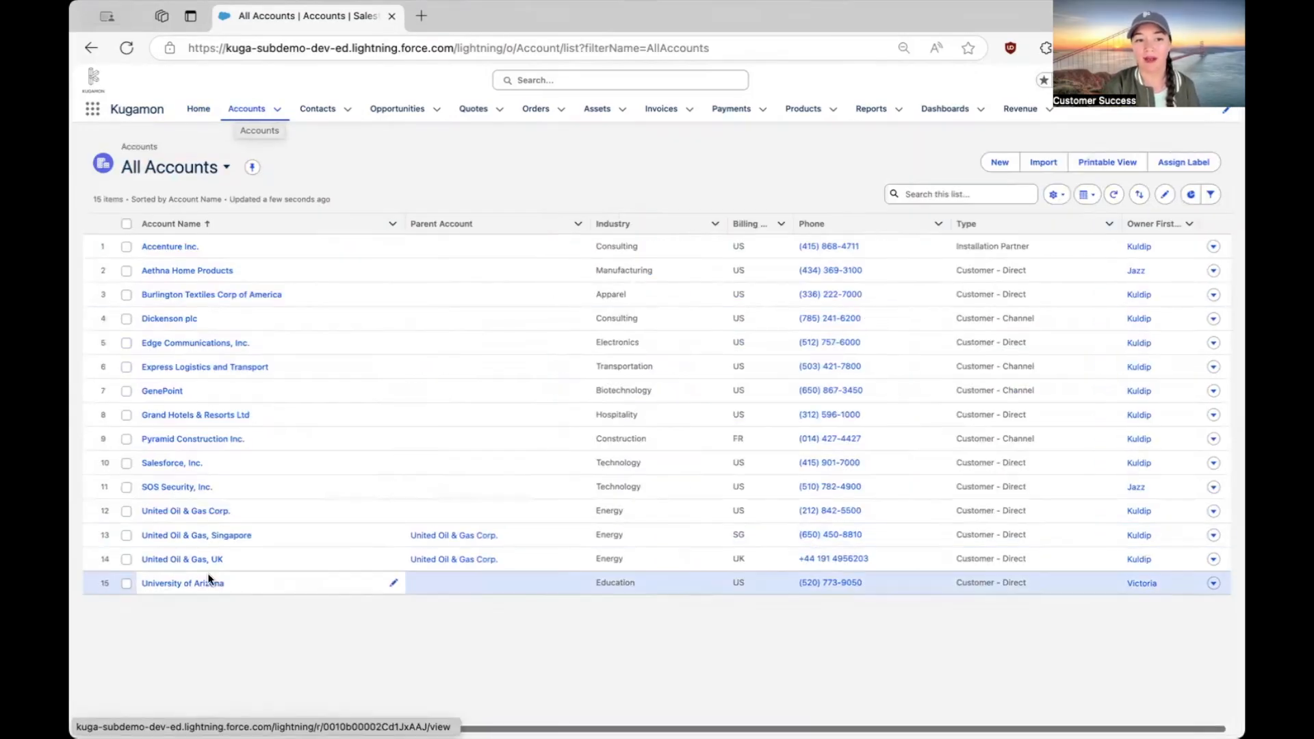
click(187, 584)
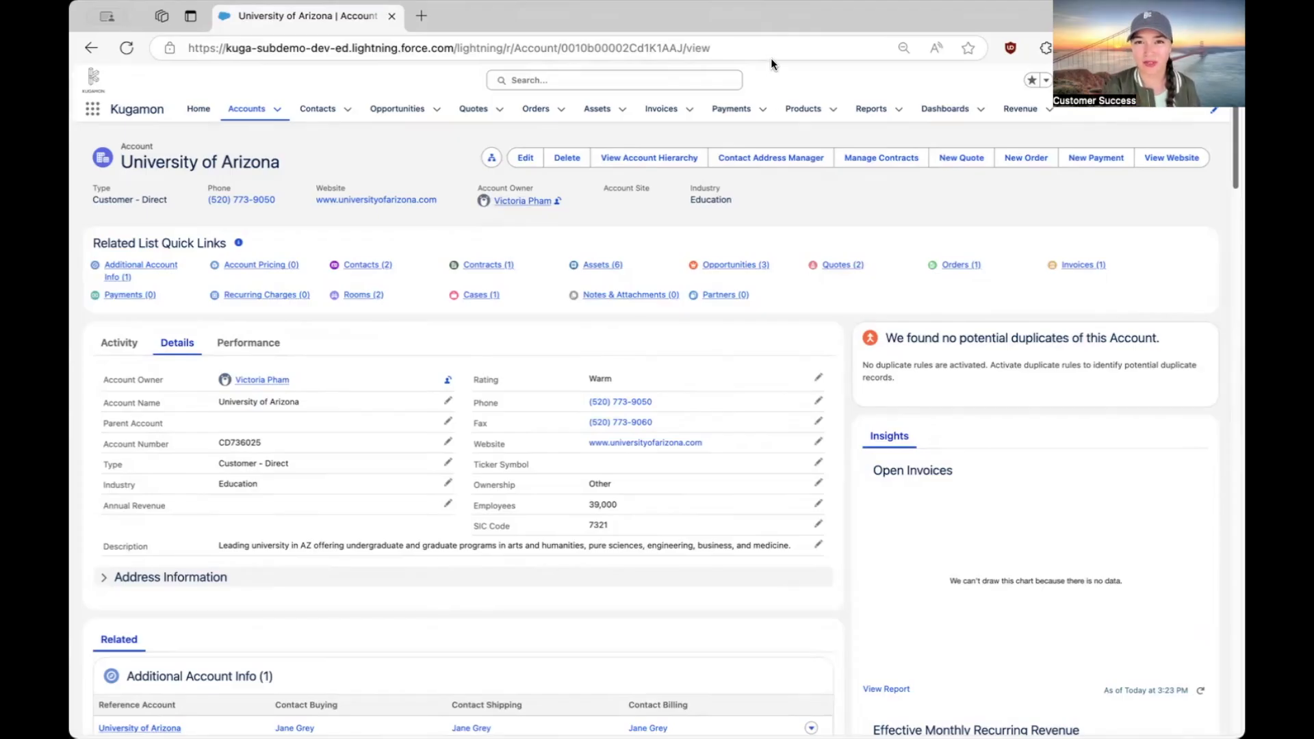
click(725, 39)
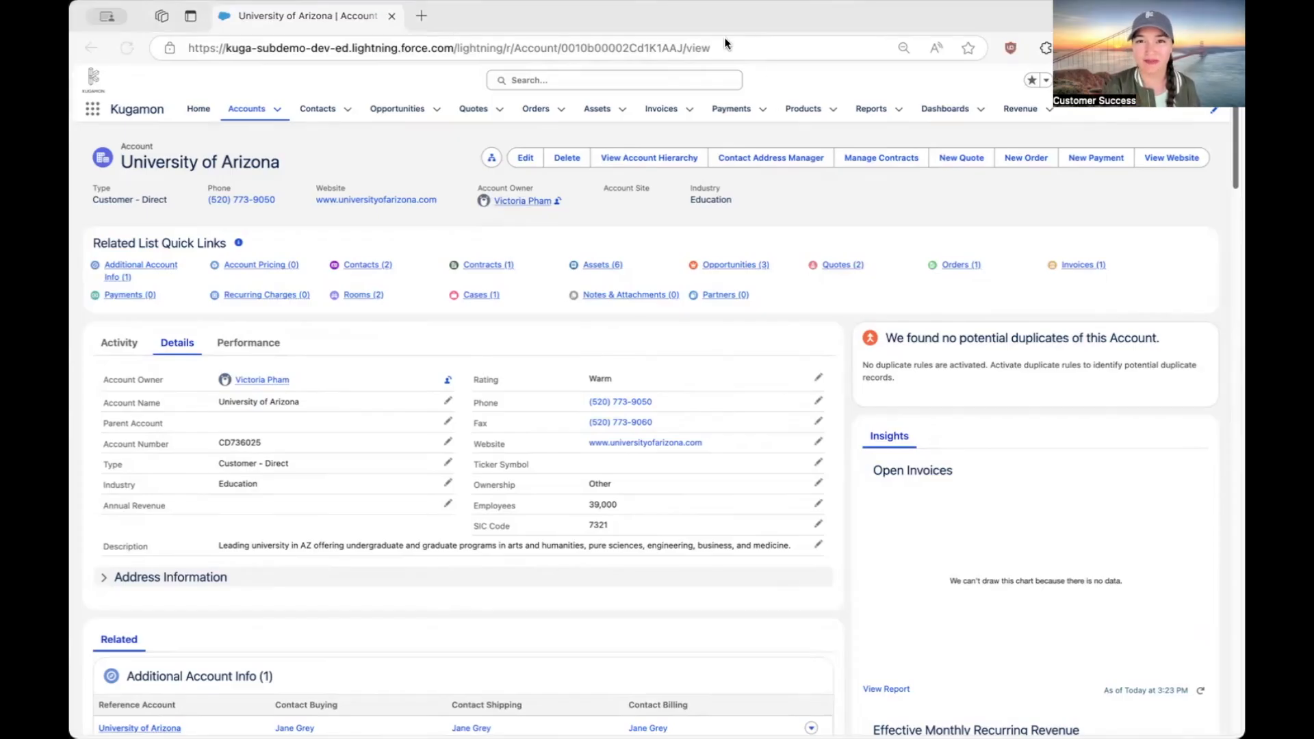
click(873, 158)
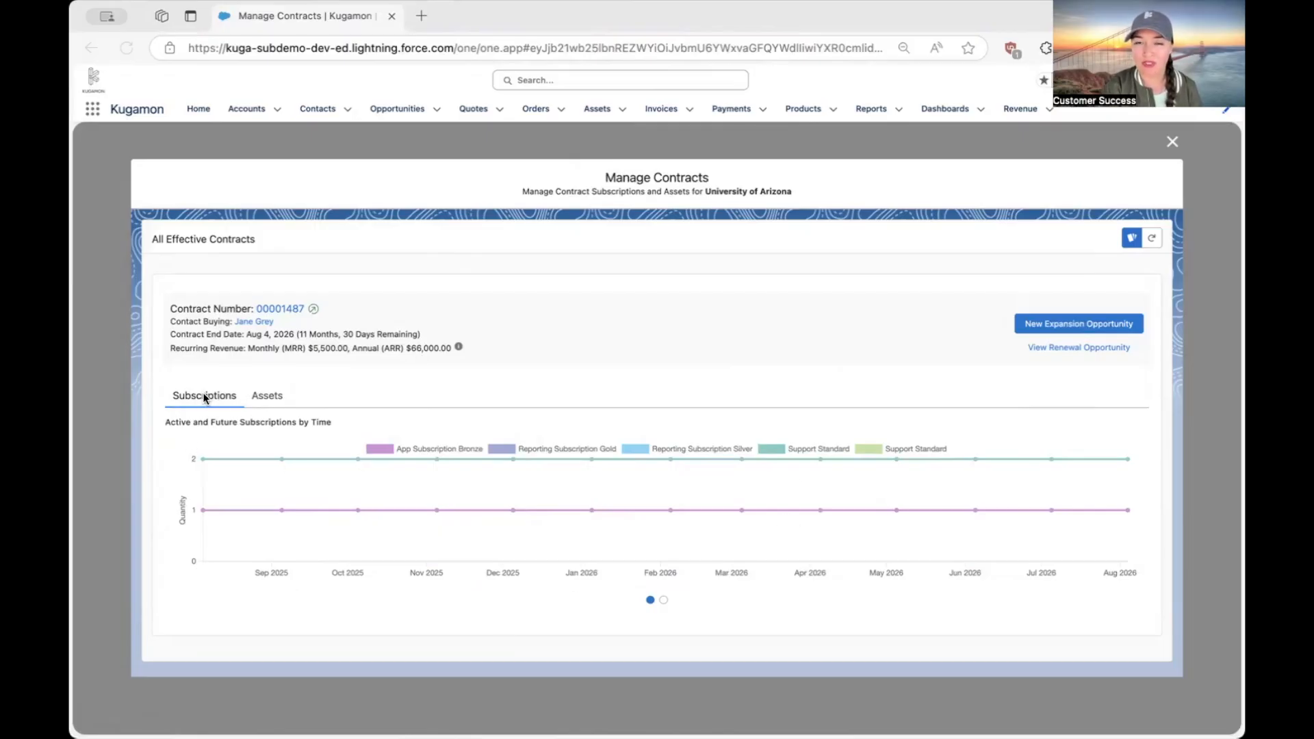
Review the contract's subscriptions and assets in their table views, ending on the subscriptions
click(266, 396)
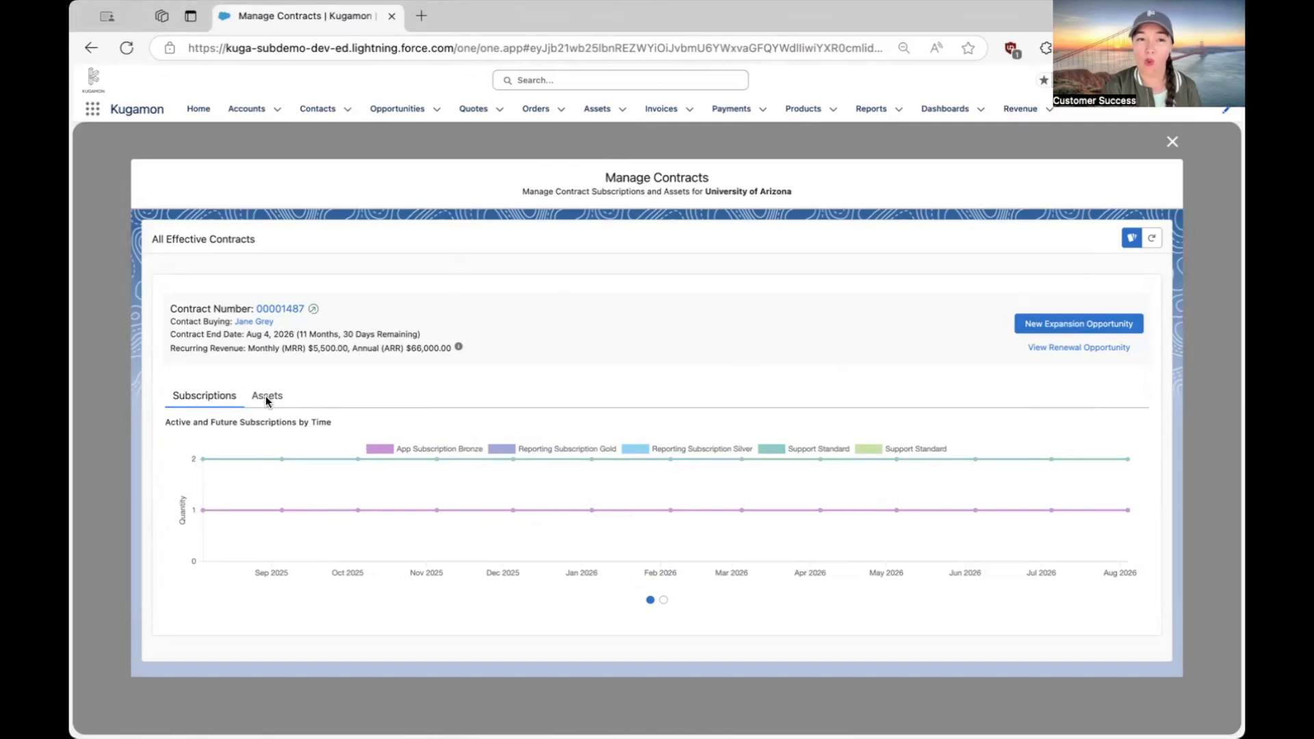
click(266, 396)
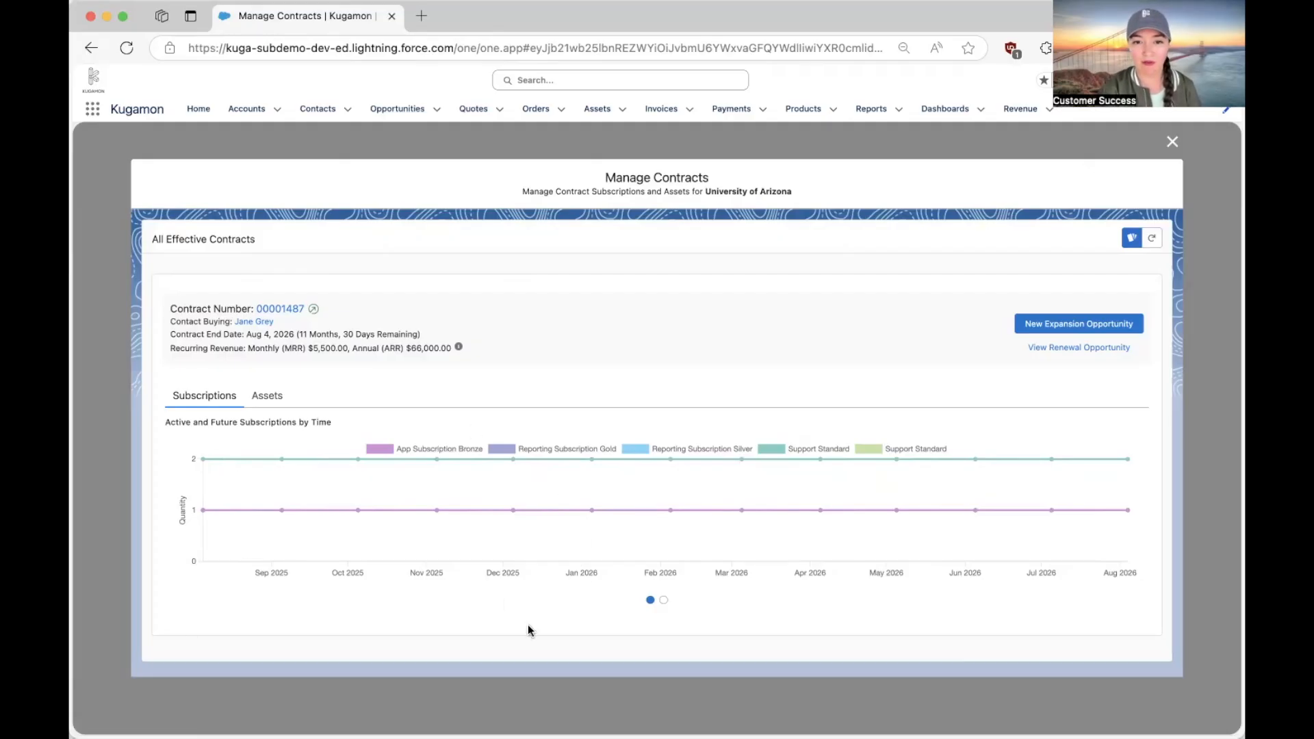
click(664, 604)
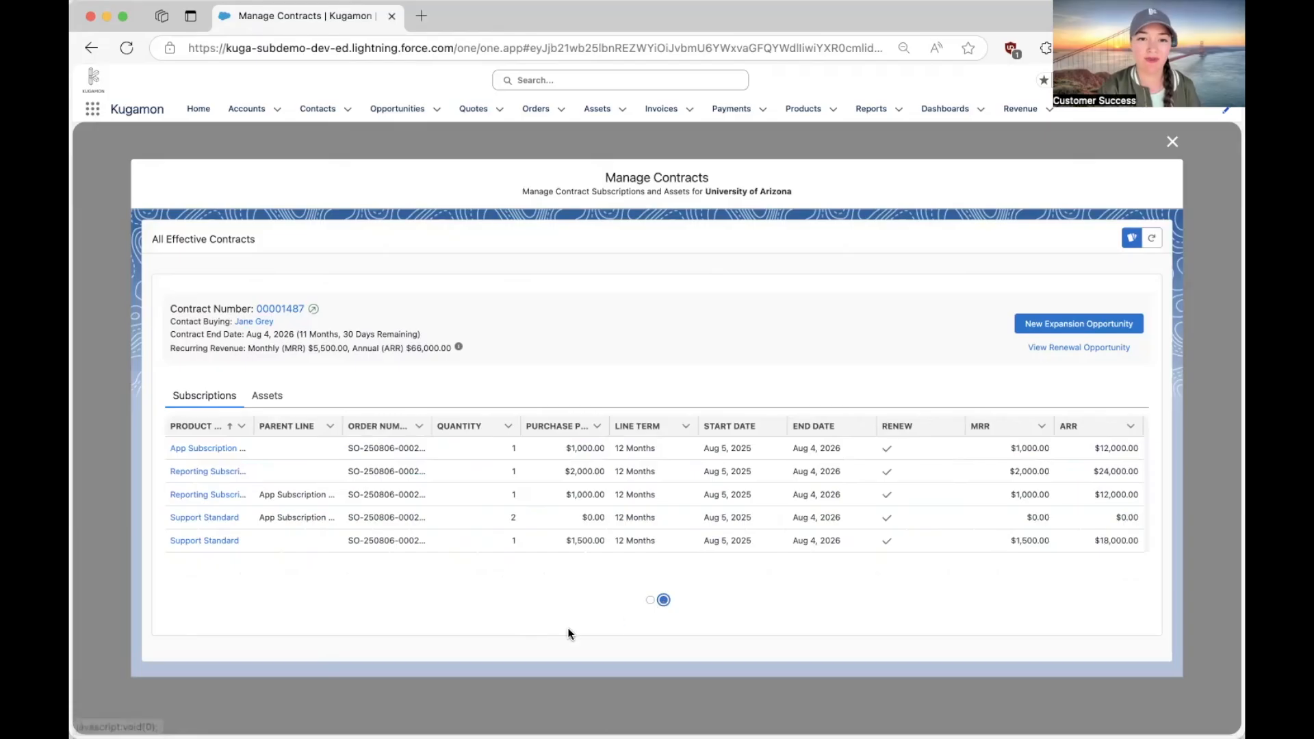
click(274, 400)
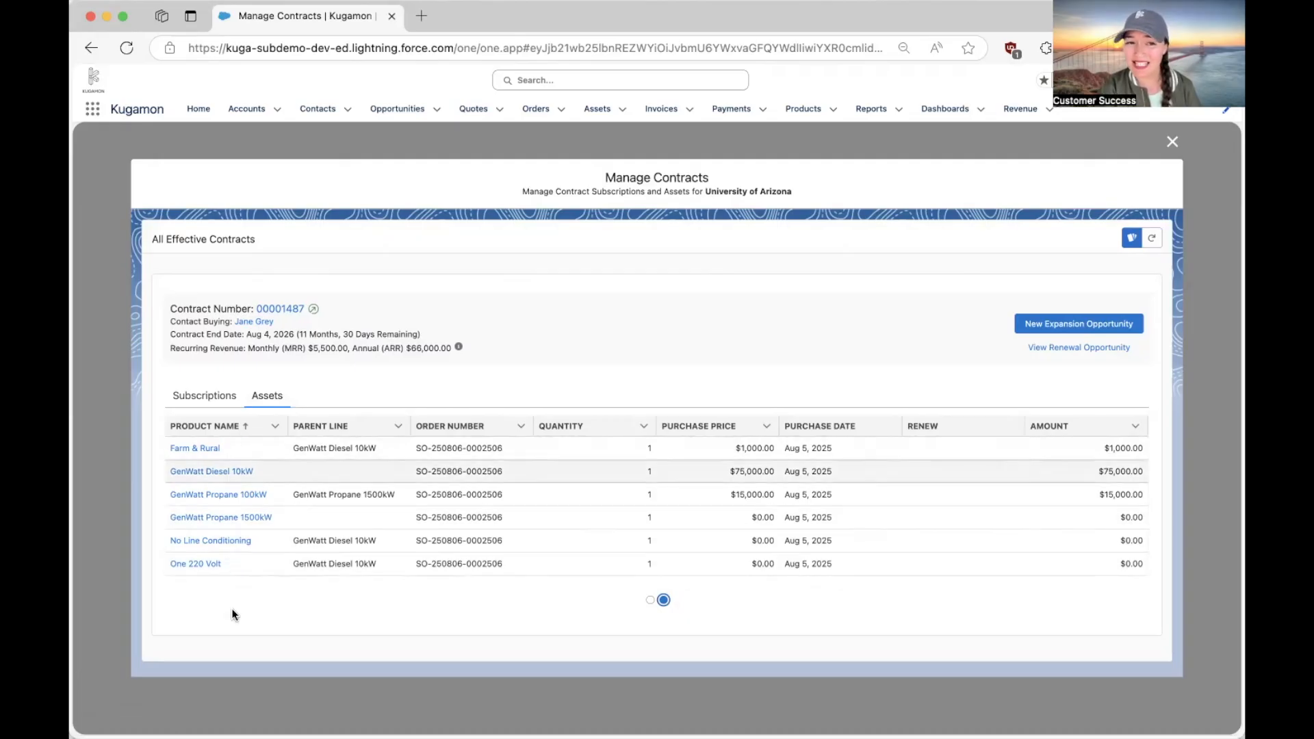
click(220, 402)
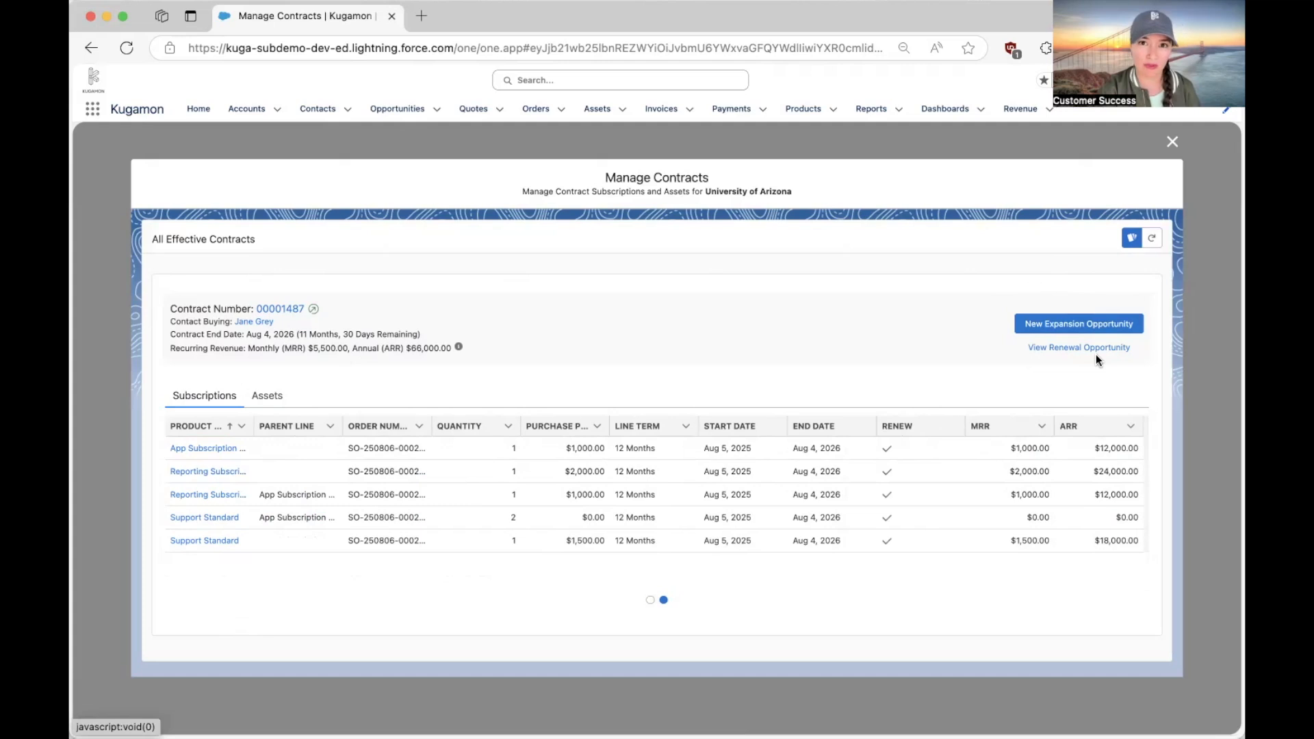
Create a new expansion opportunity from the University of Arizona contract and open its record
click(1060, 329)
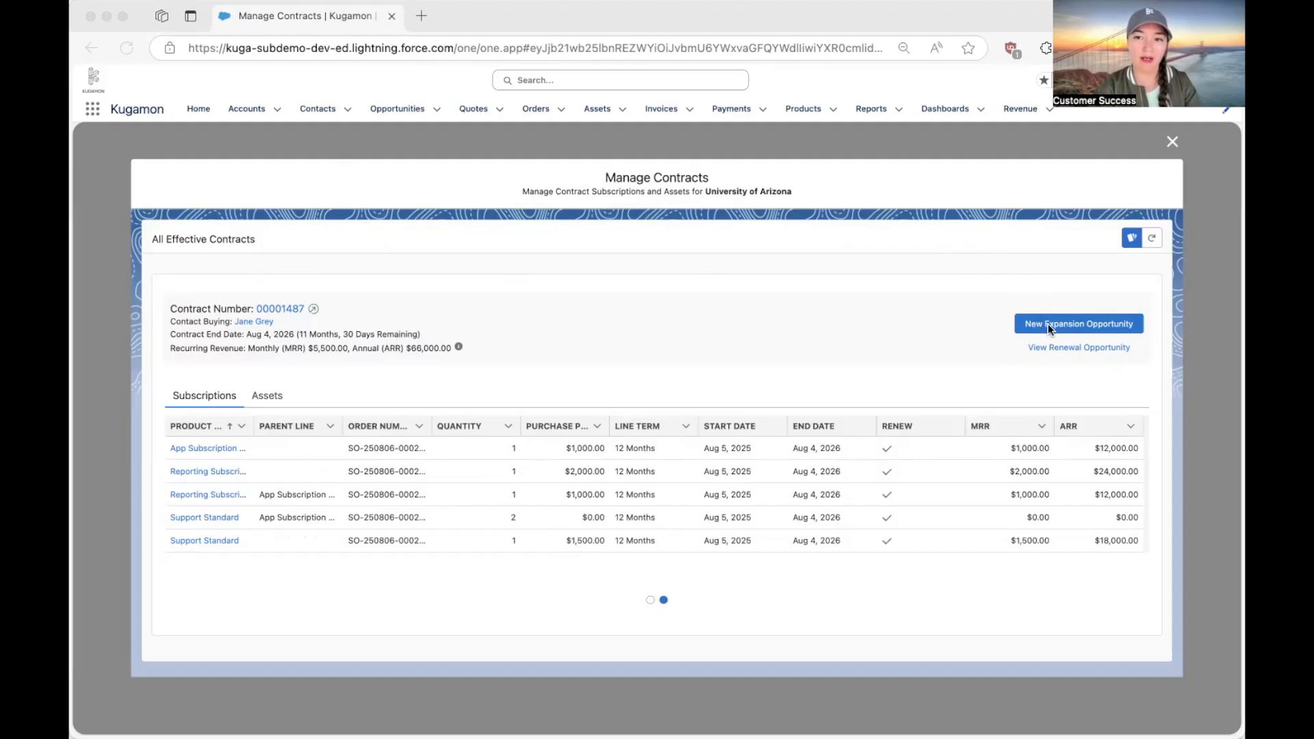
click(1068, 325)
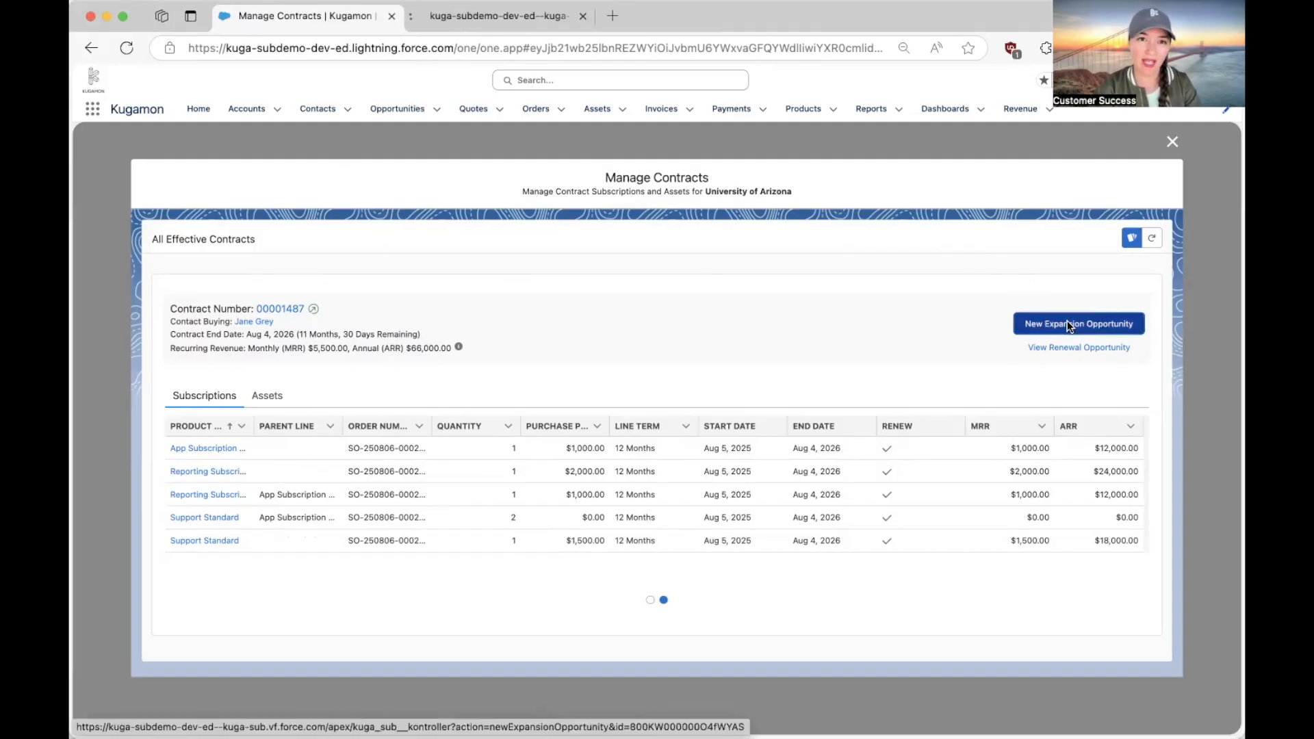
click(496, 22)
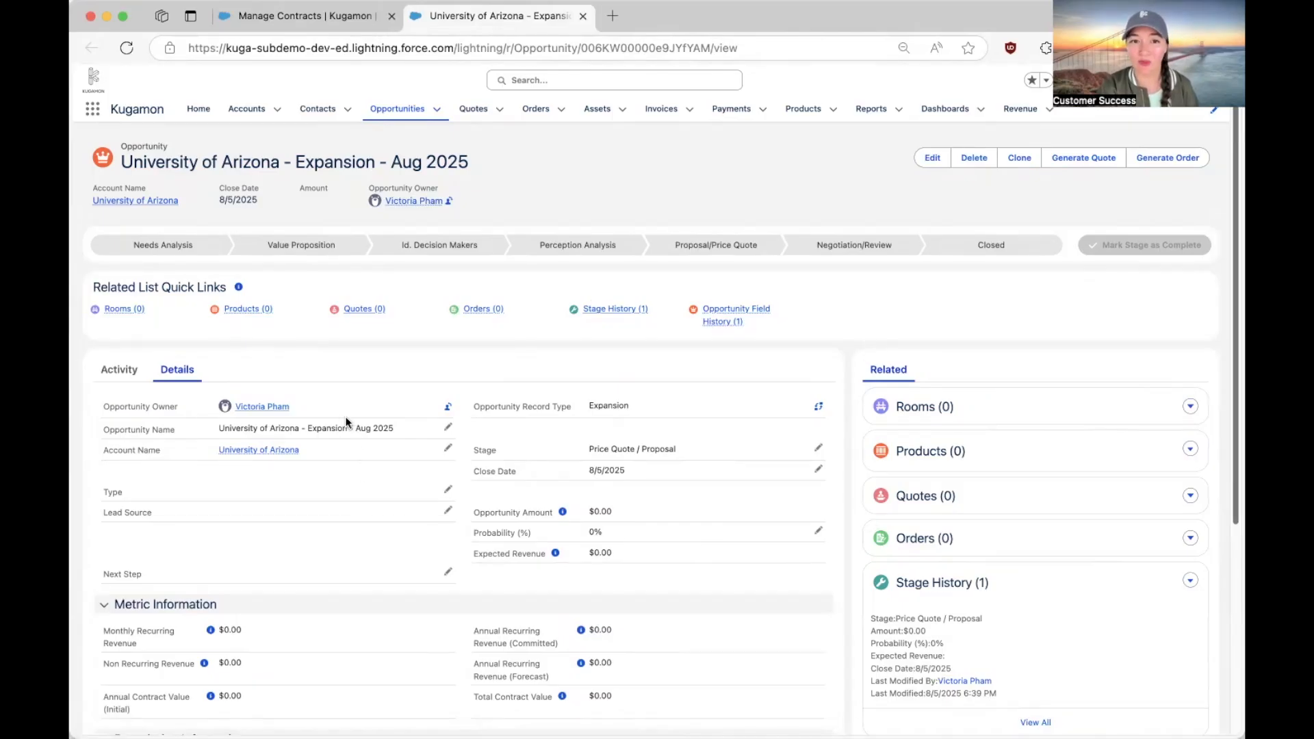
Review the expansion opportunity's details and generate a quote from it
scroll(346, 419, down, 5)
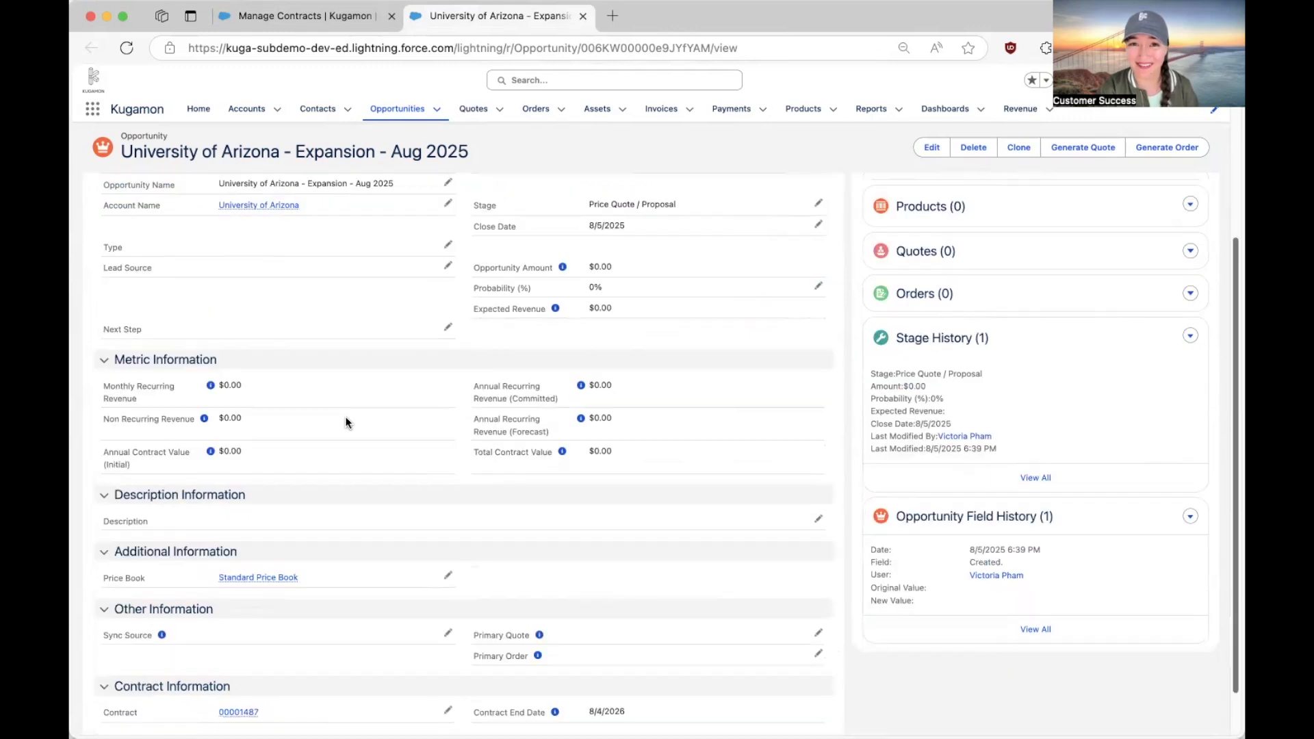
scroll(382, 386, down, 1)
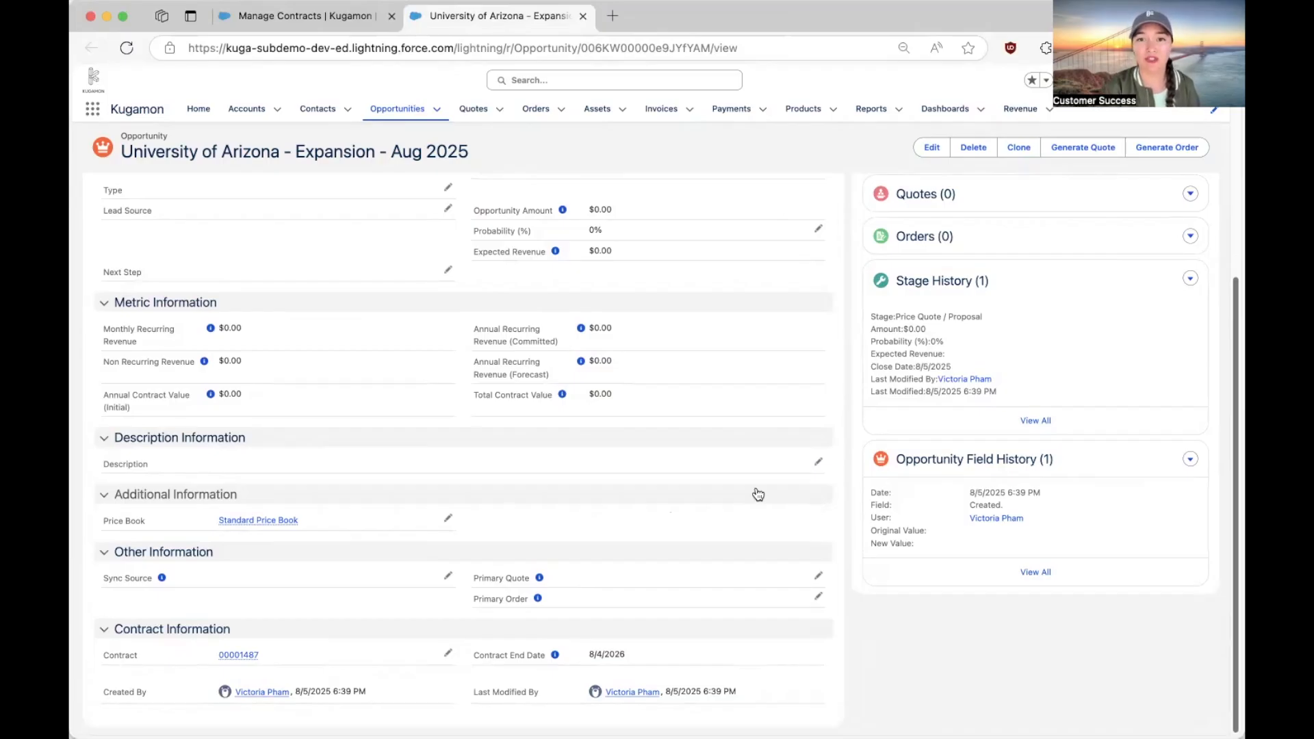
scroll(756, 493, up, 5)
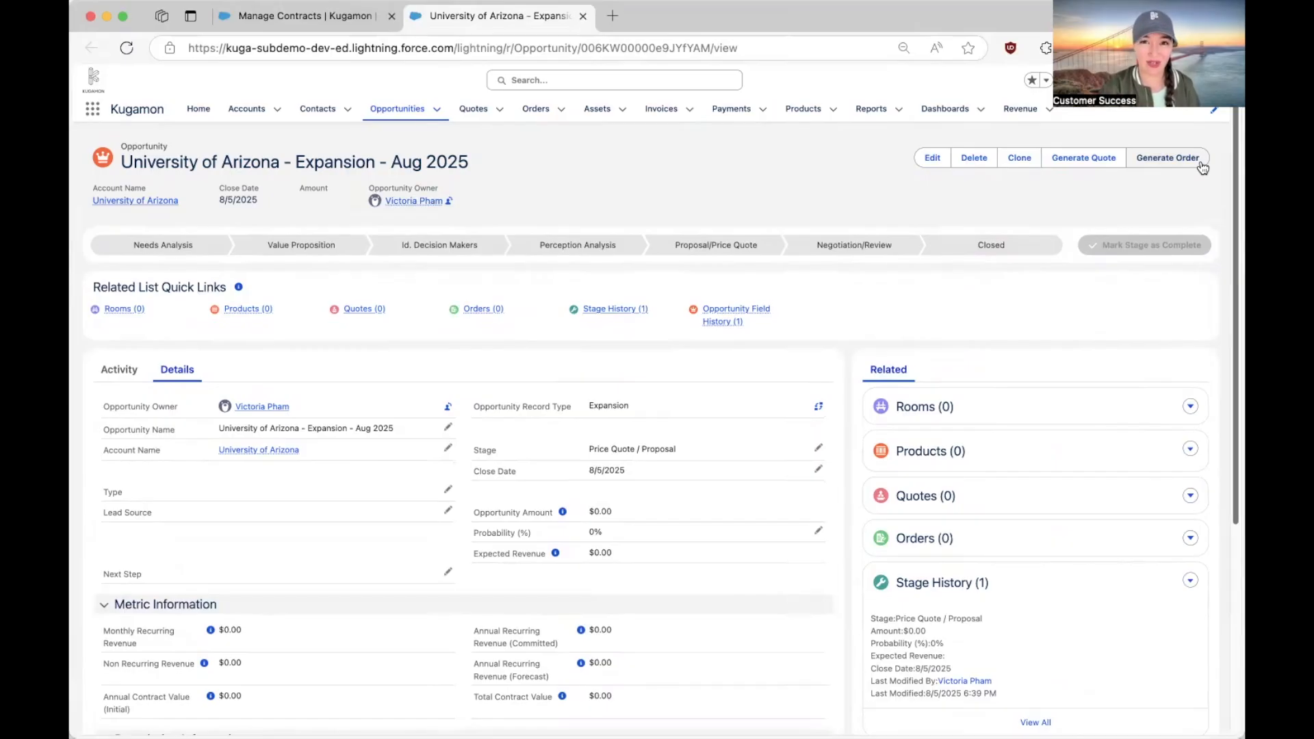
click(1094, 164)
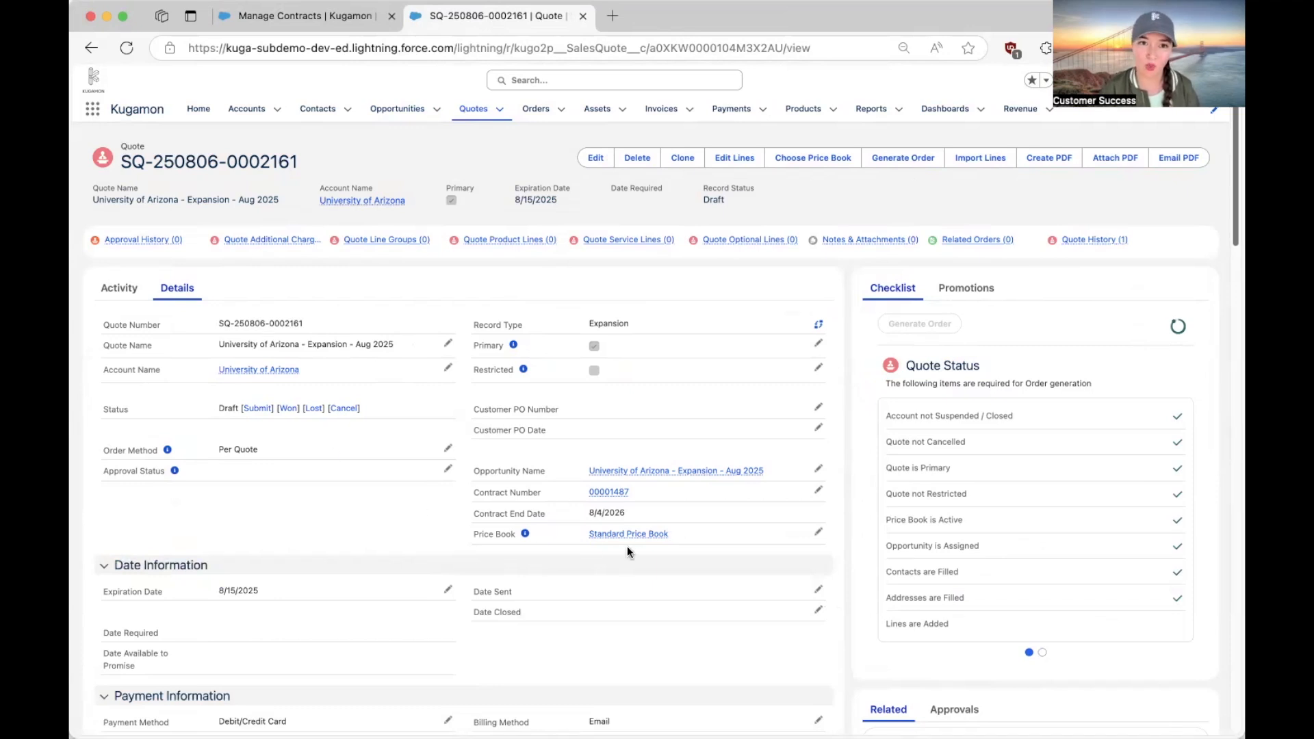
Open the new quote's lines for editing and add a line group using the Generator Catalog
scroll(628, 552, down, 5)
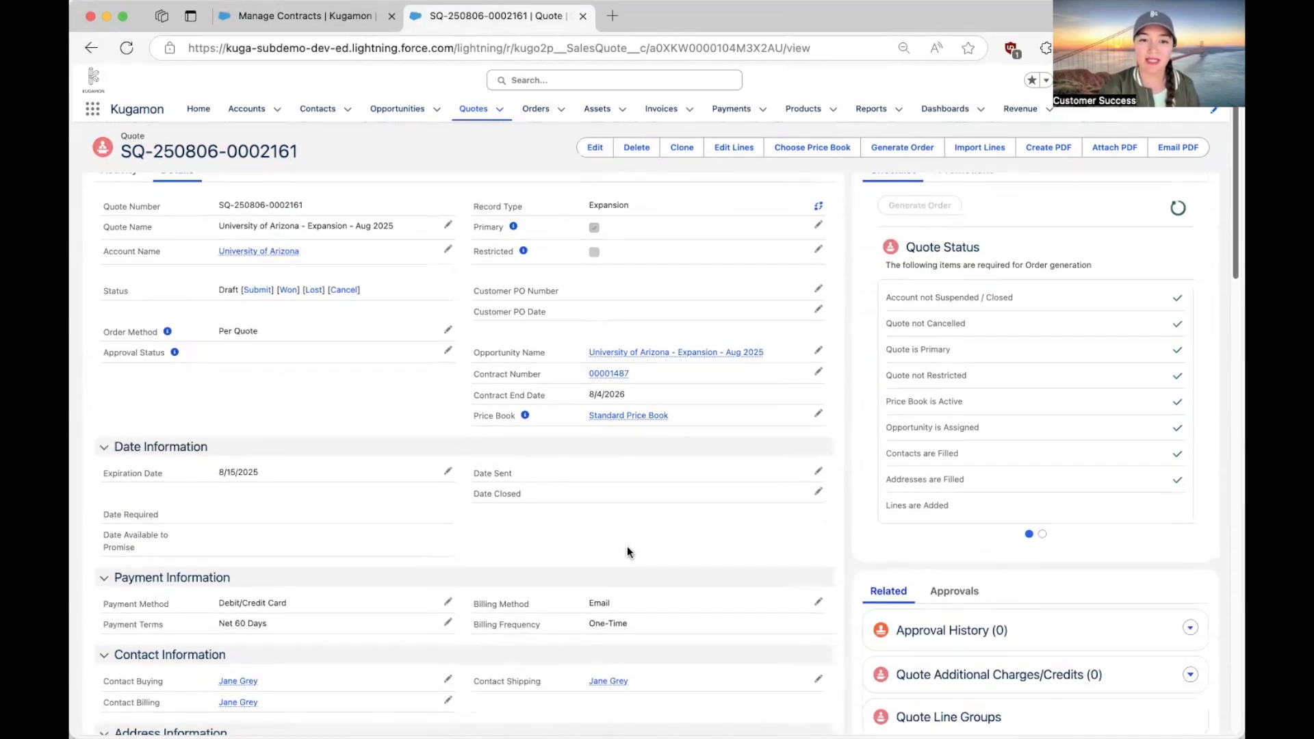
scroll(630, 553, down, 2)
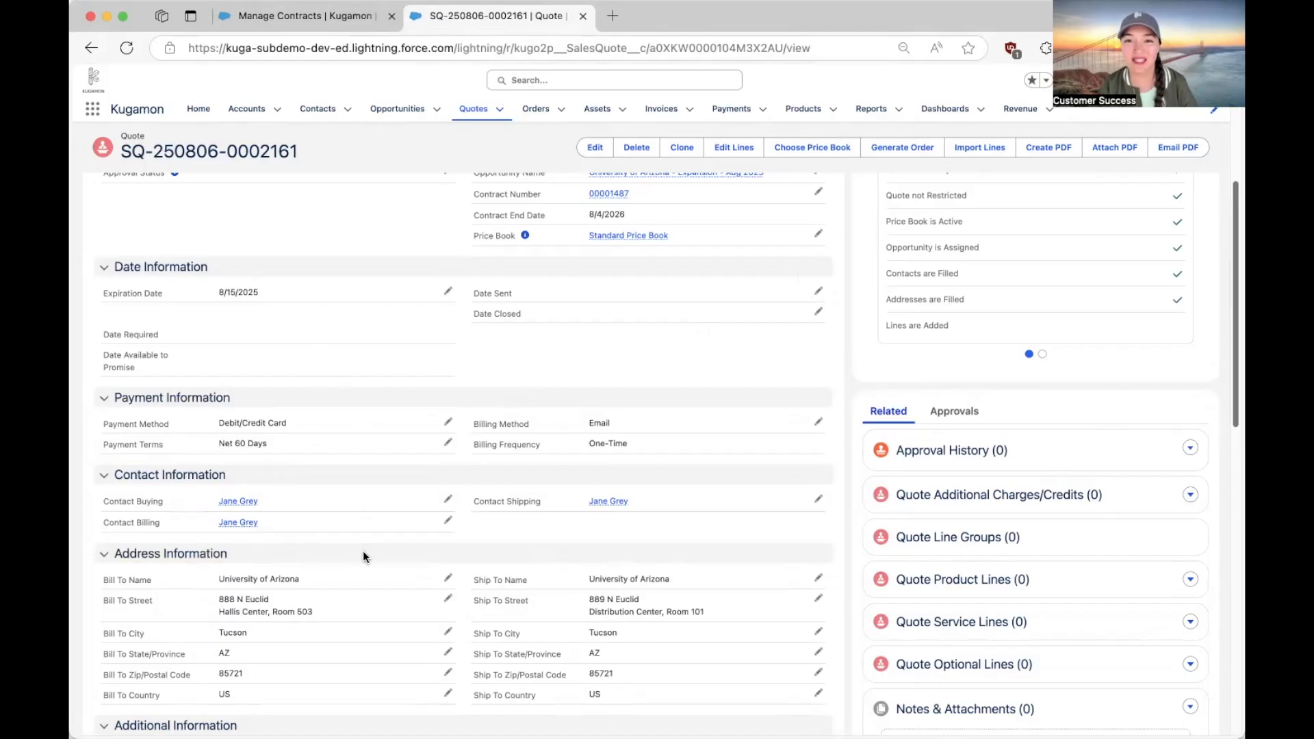
scroll(447, 442, down, 2)
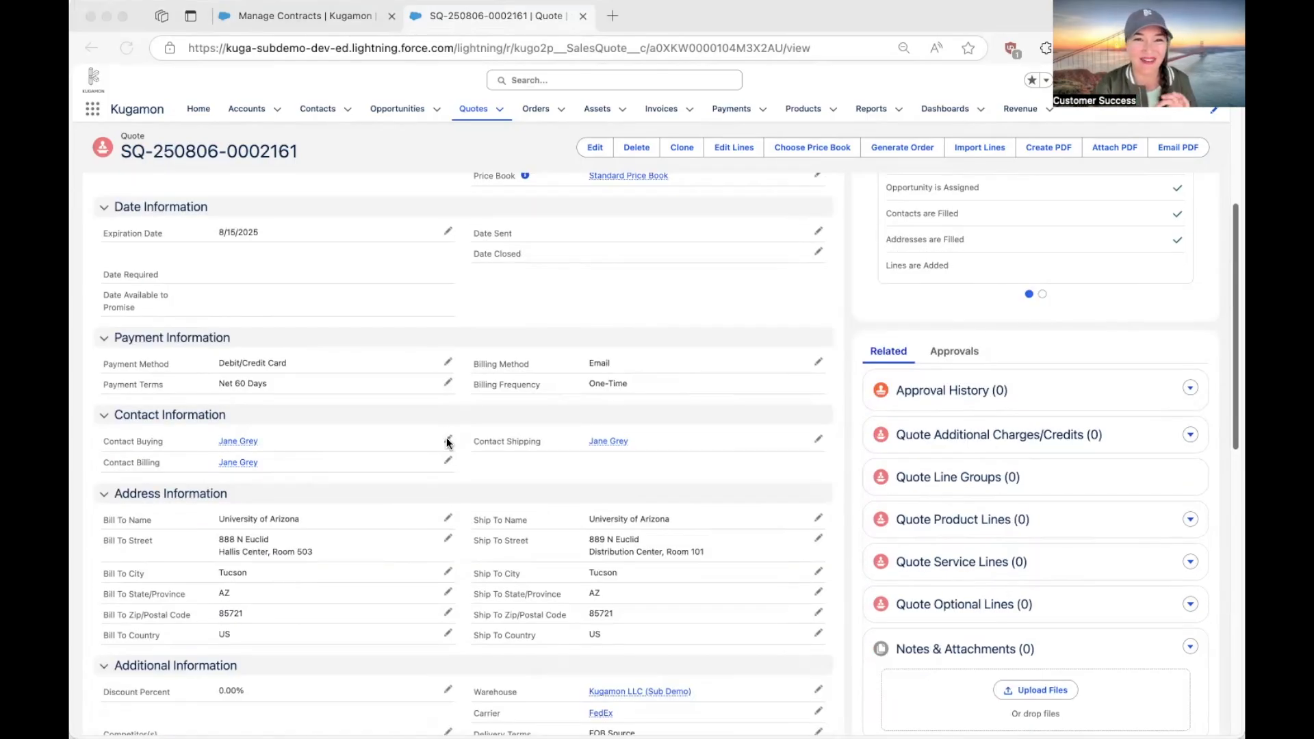
scroll(566, 496, up, 10)
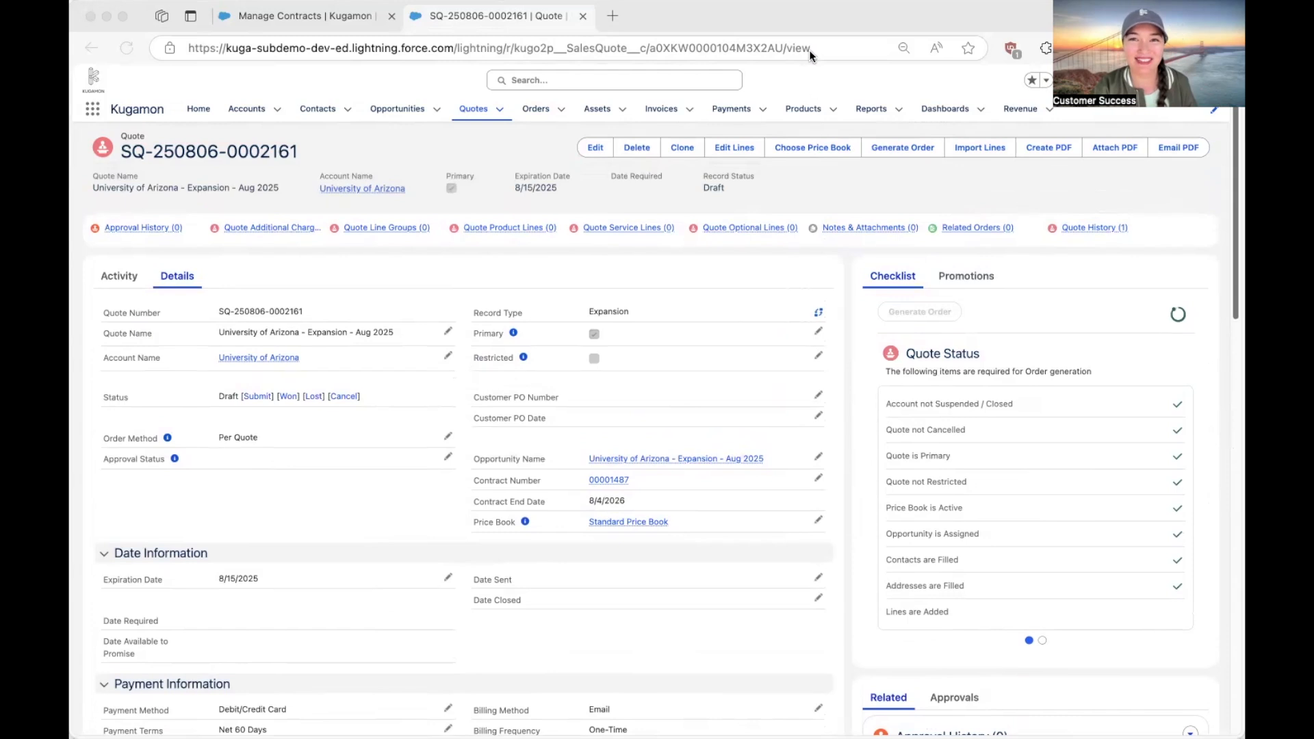
click(732, 148)
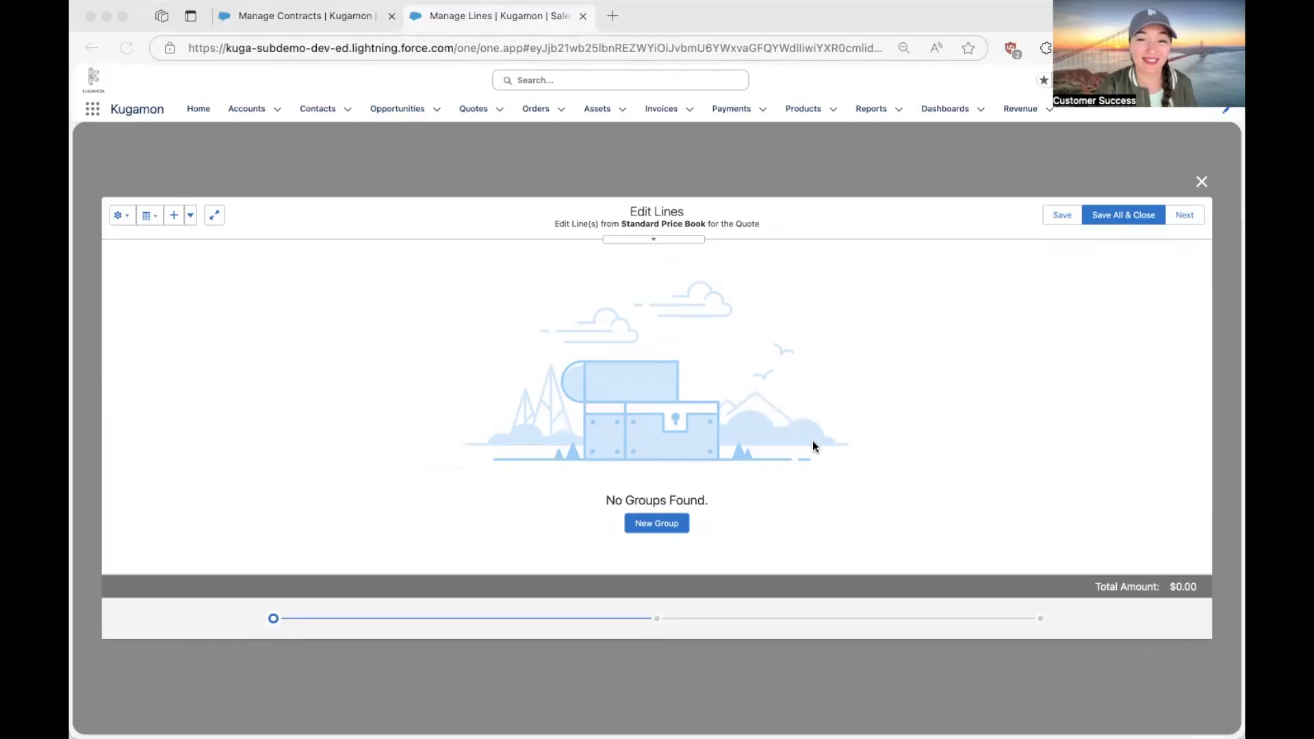
click(651, 523)
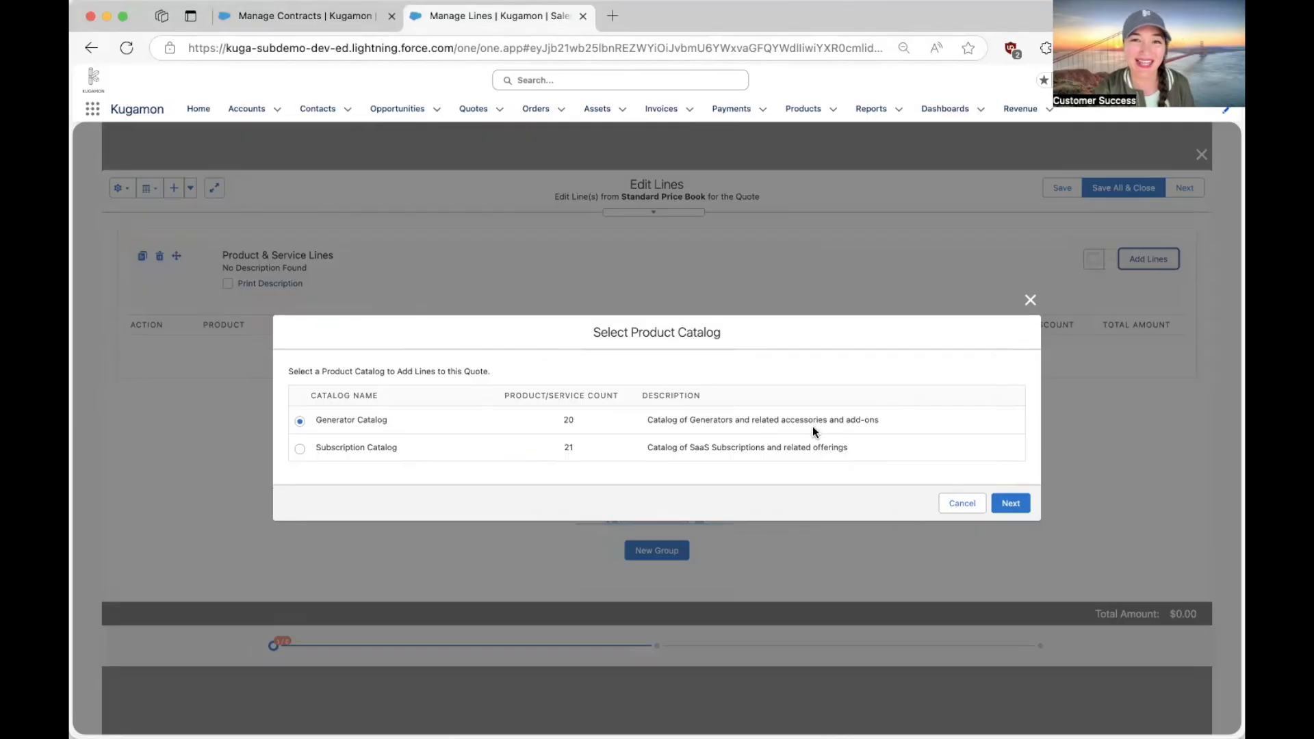
click(1017, 507)
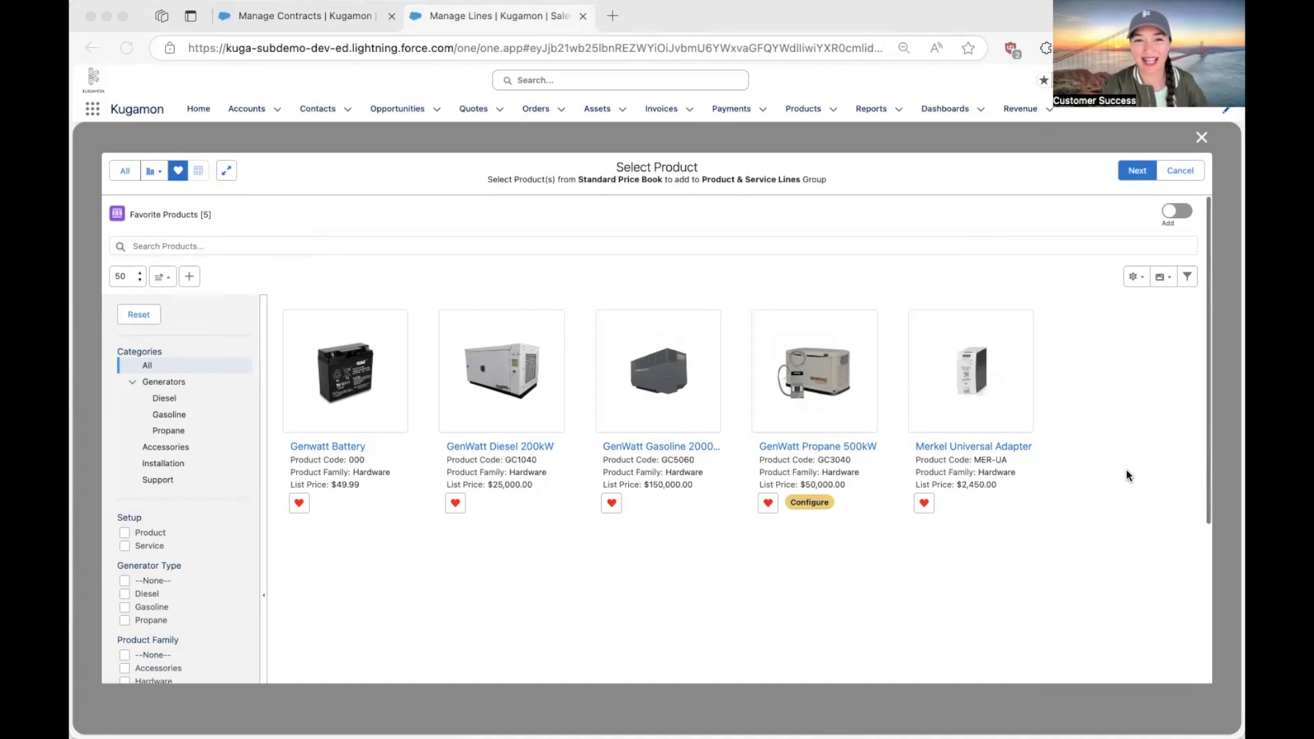
From the contract subscriptions, select the Support Standard bought at $1,500.00 twice, once using its purchase price and once without it
click(1126, 472)
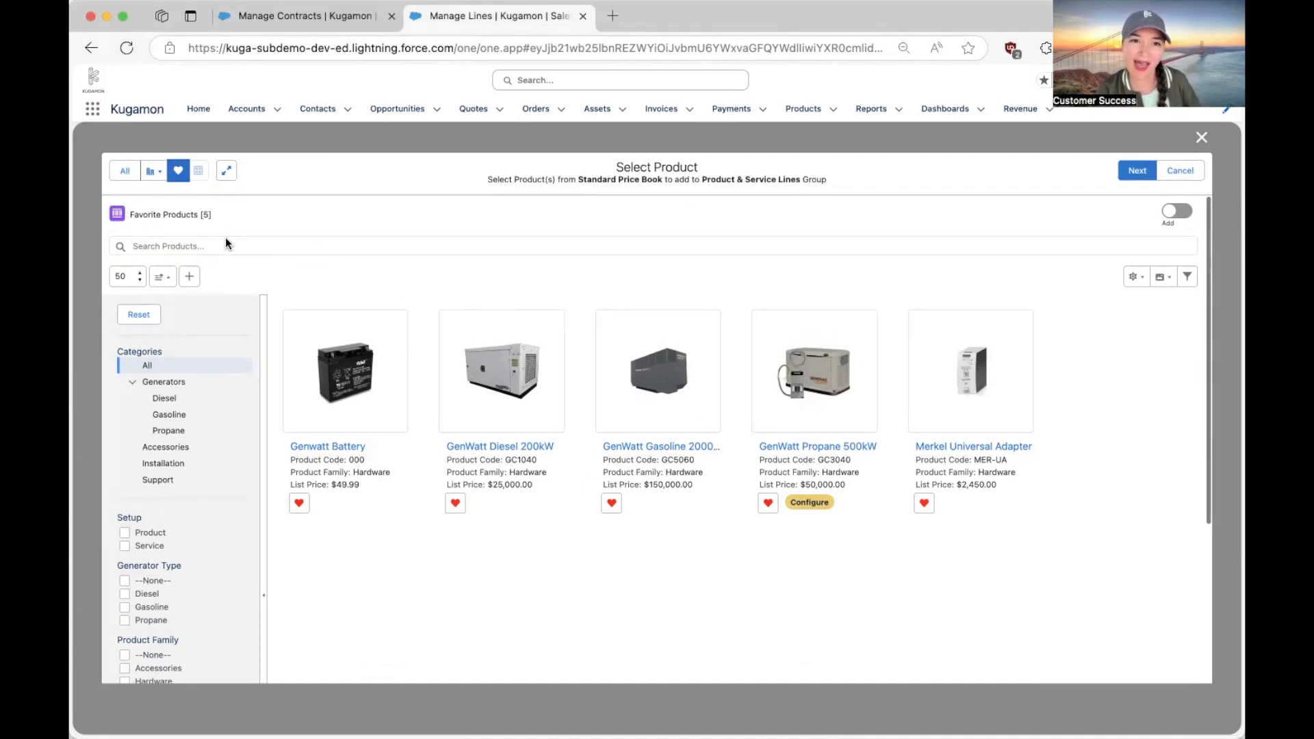
click(1162, 275)
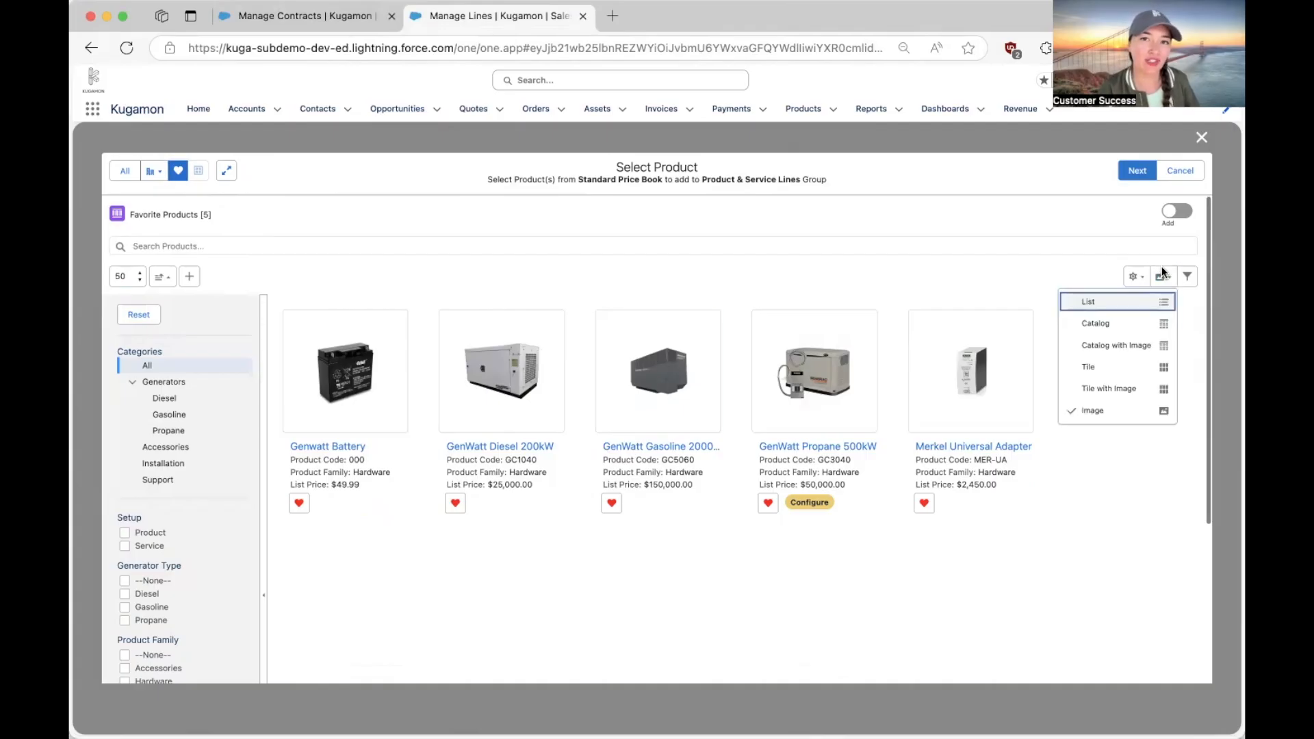
click(155, 172)
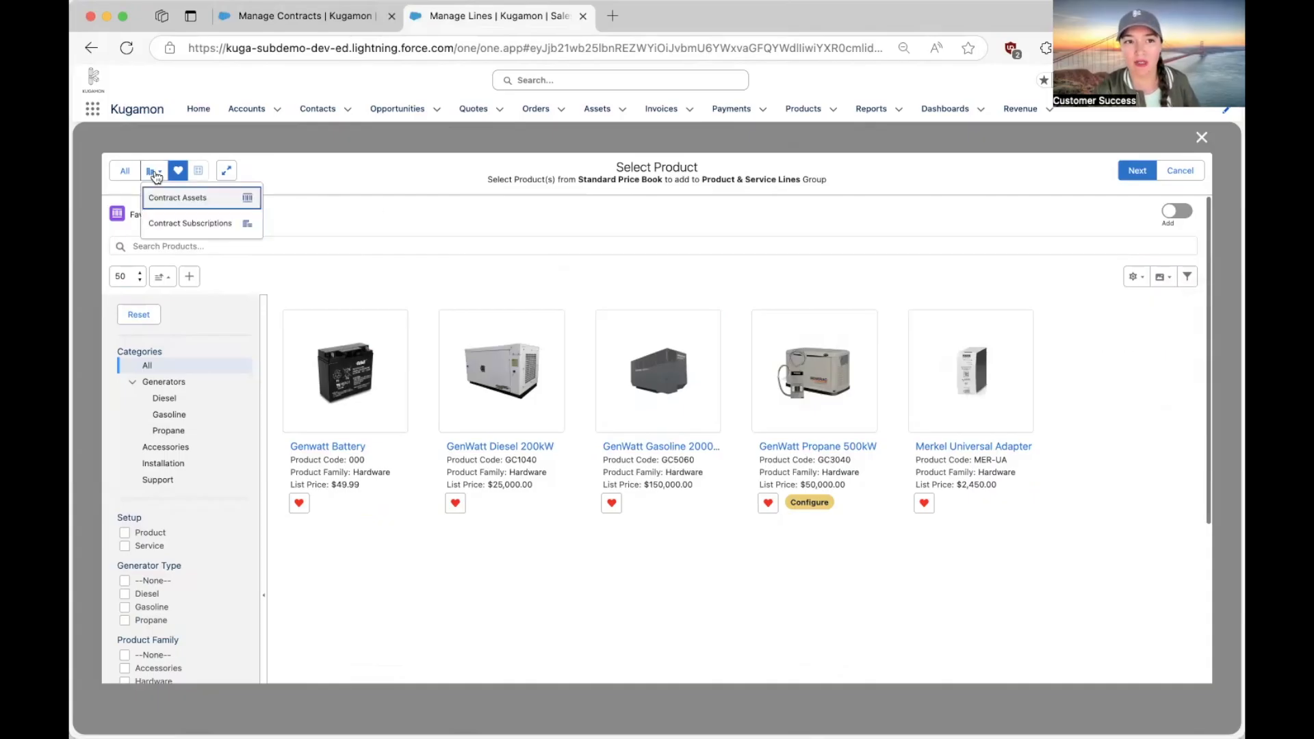
click(165, 226)
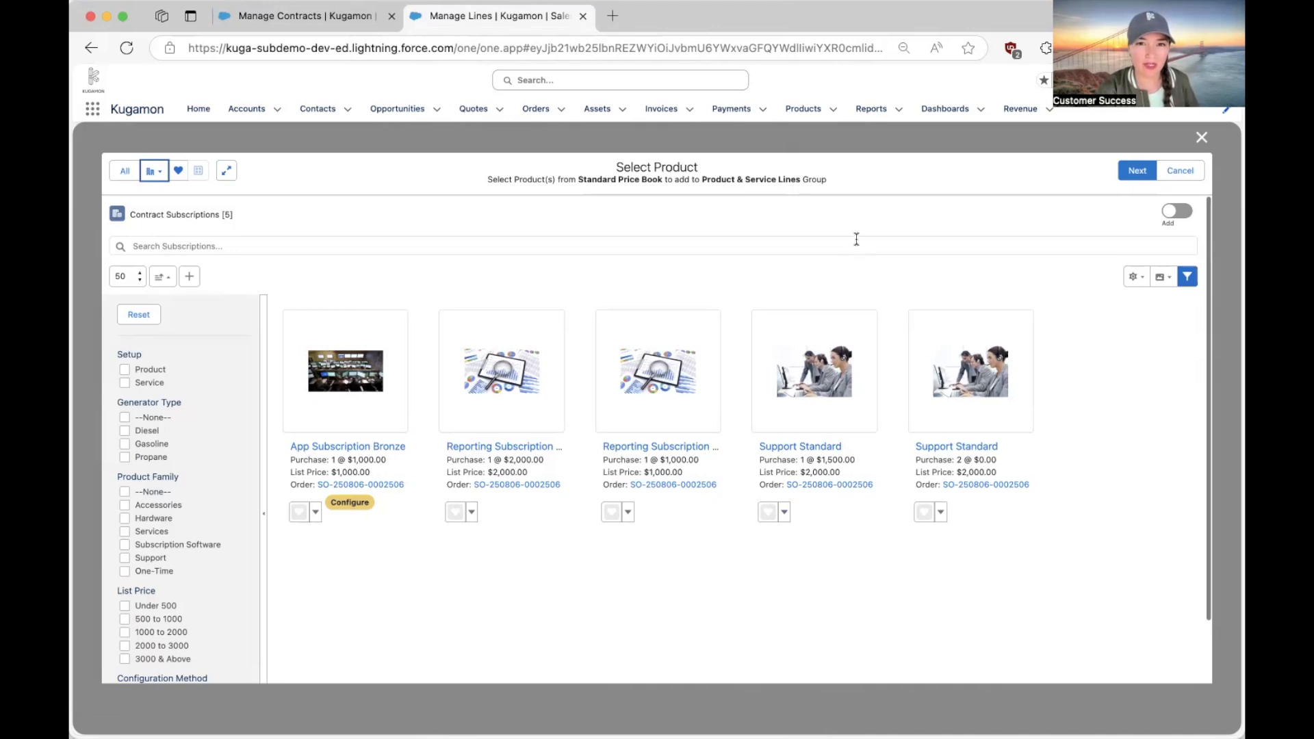
click(785, 514)
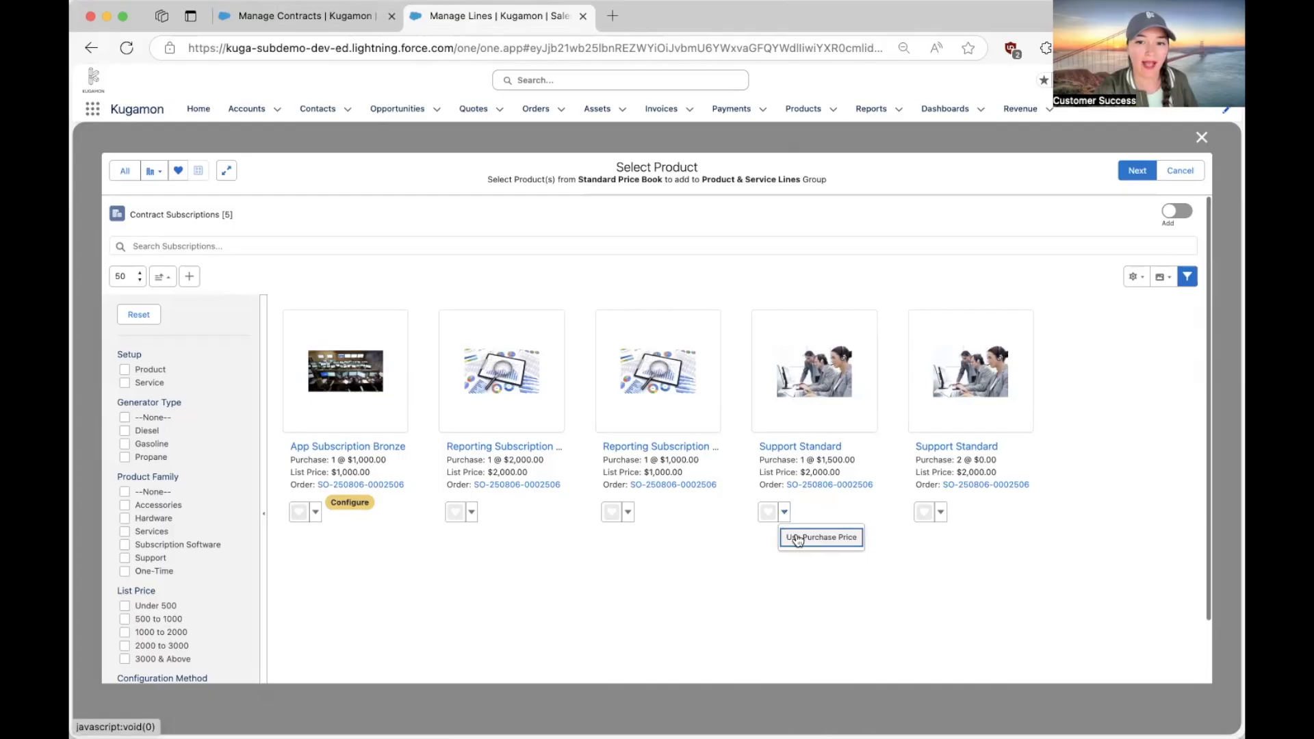
click(797, 539)
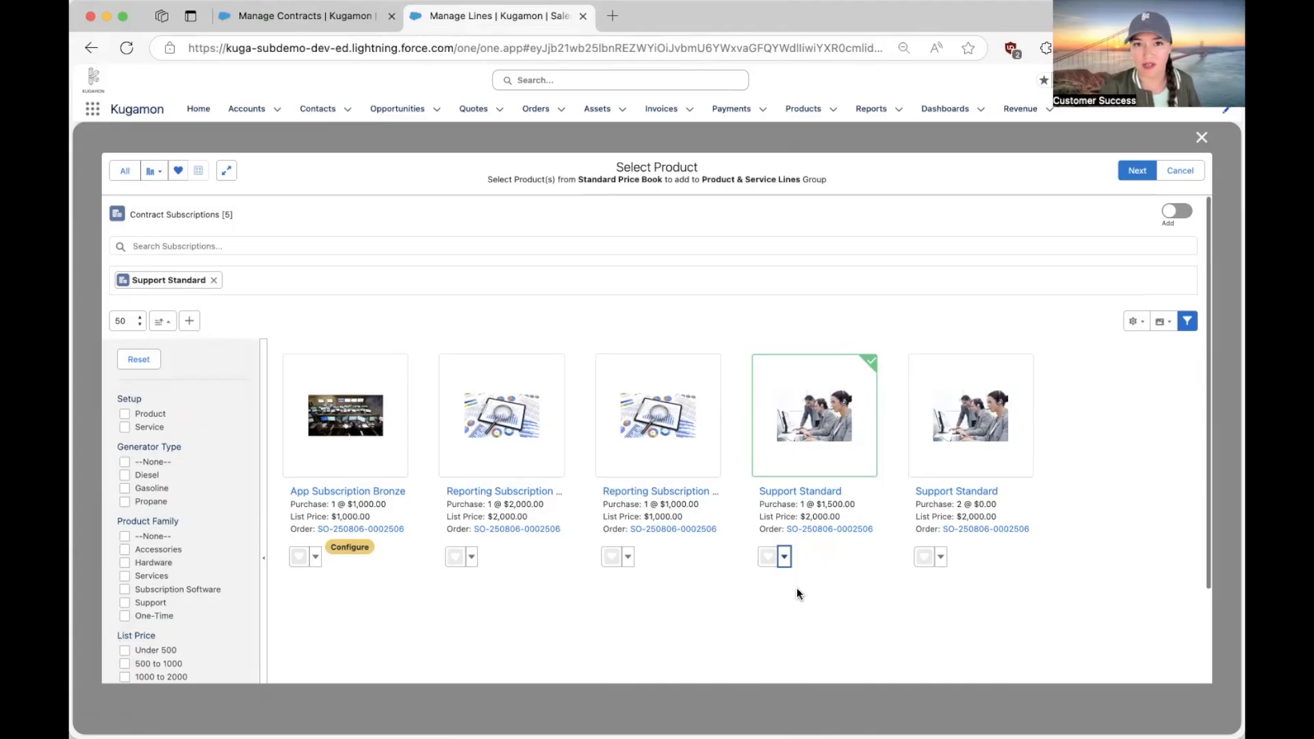
mouse_move(819, 438)
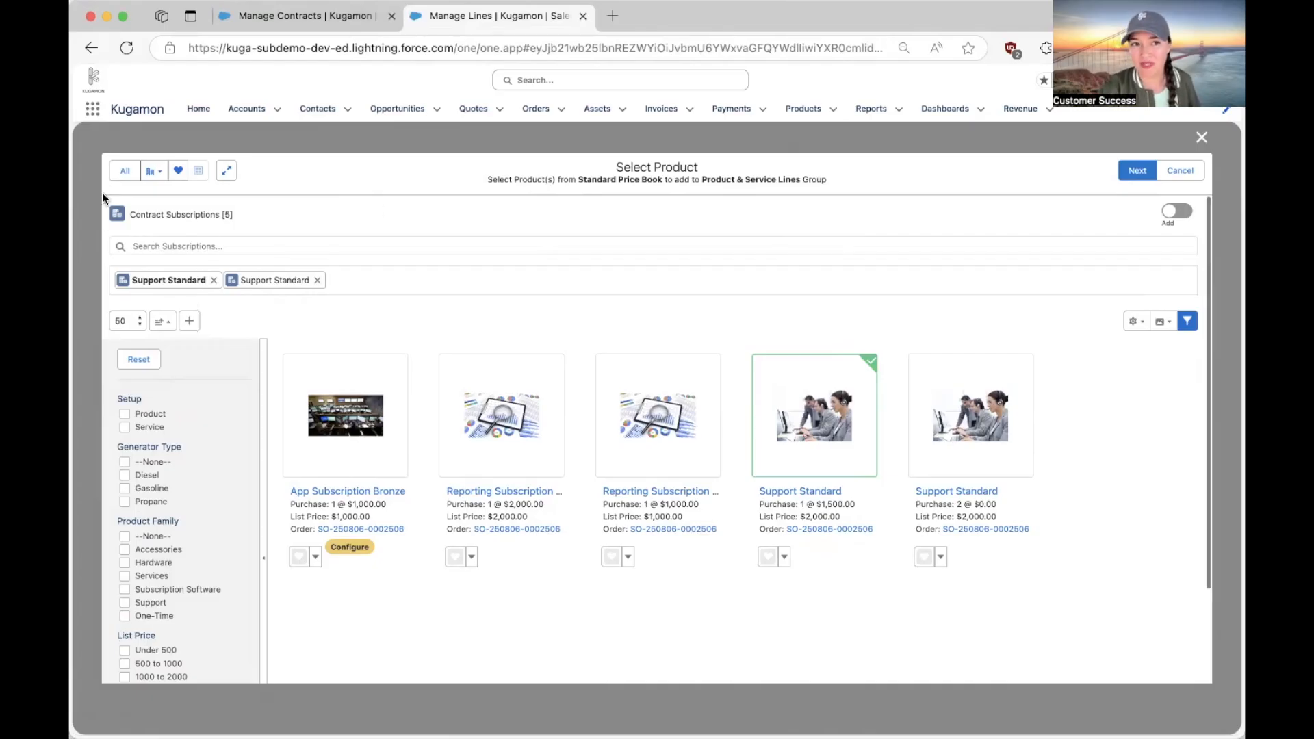
Add GenWatt Propane 100kW from the contract assets to the product selection
click(153, 171)
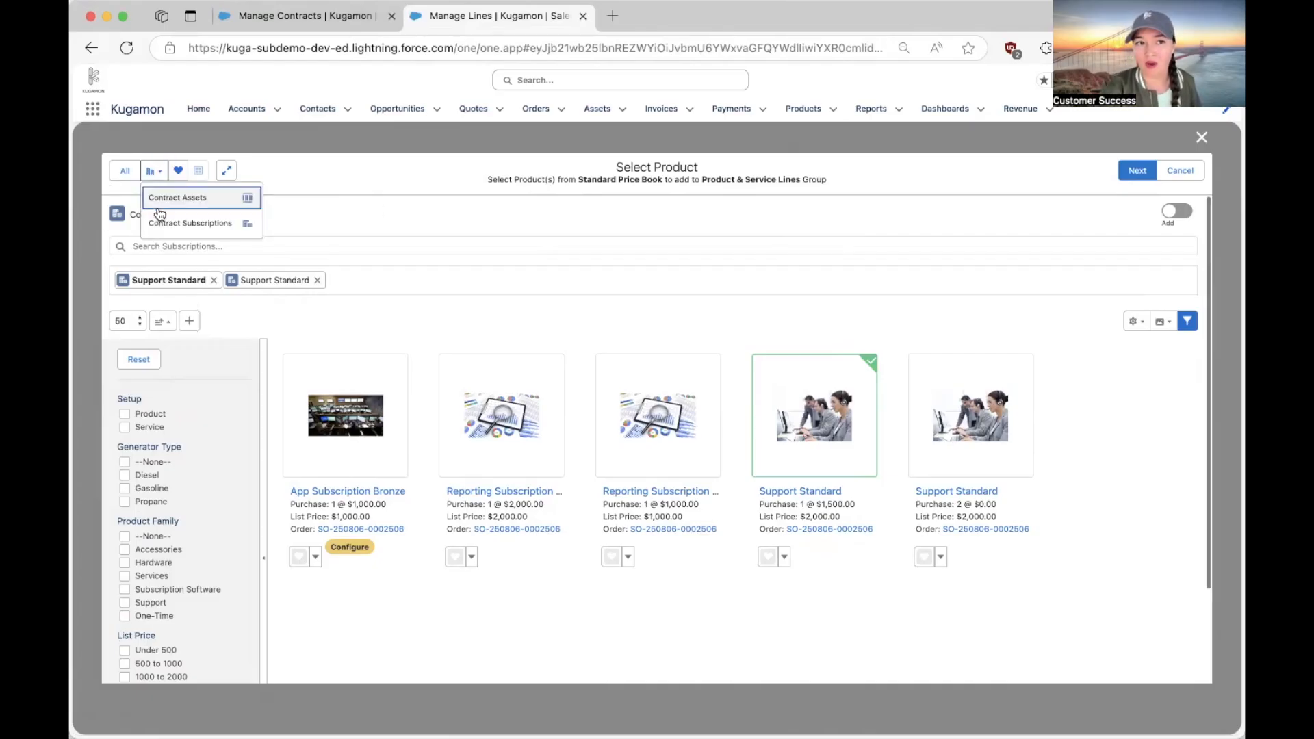
click(204, 202)
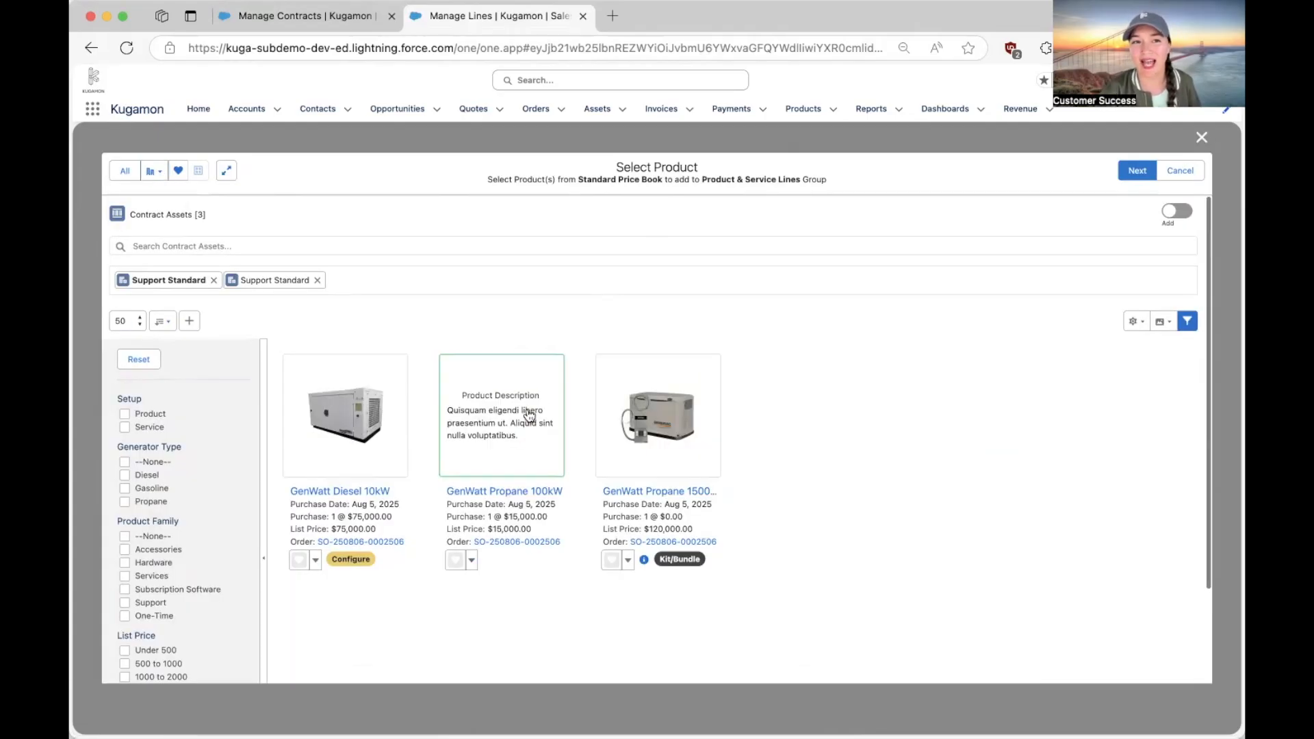
click(530, 416)
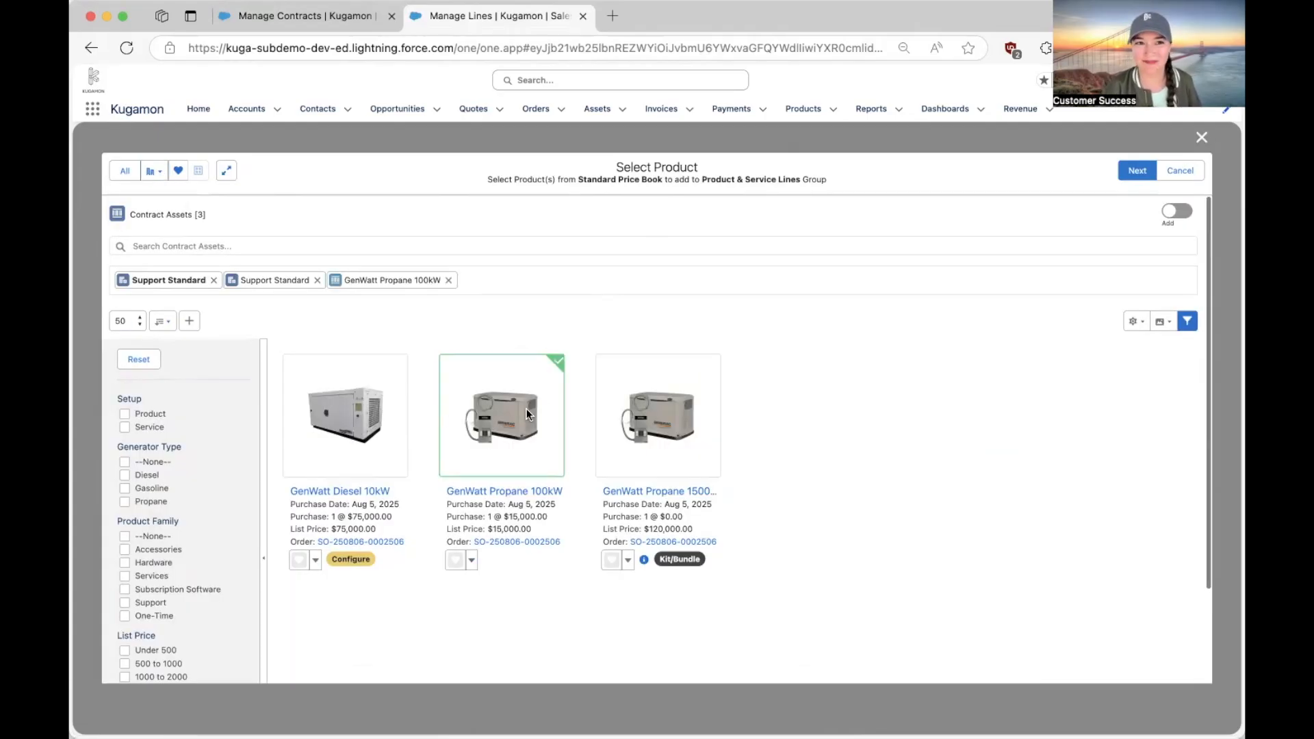
Add the selected contract products to the quote lines, and pick Reporting Subscription Gold from all products in the Subscription Catalog
click(1131, 173)
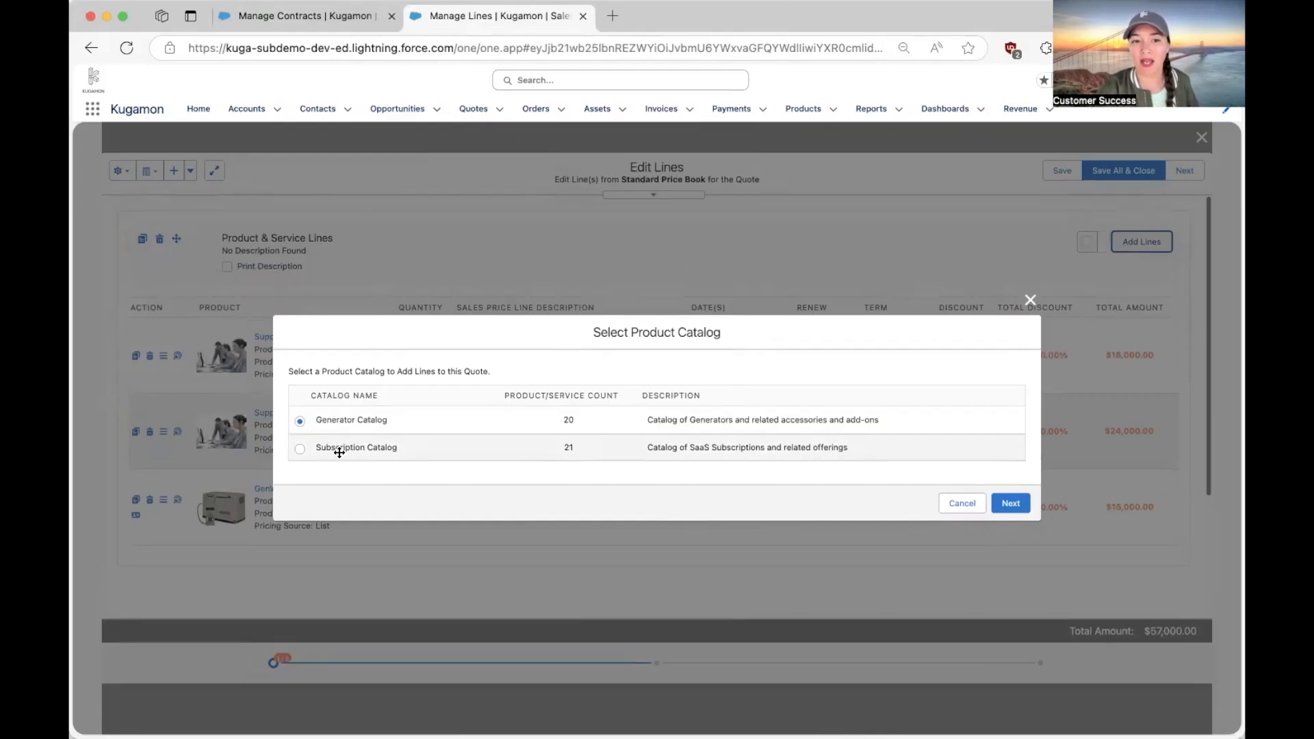
click(301, 453)
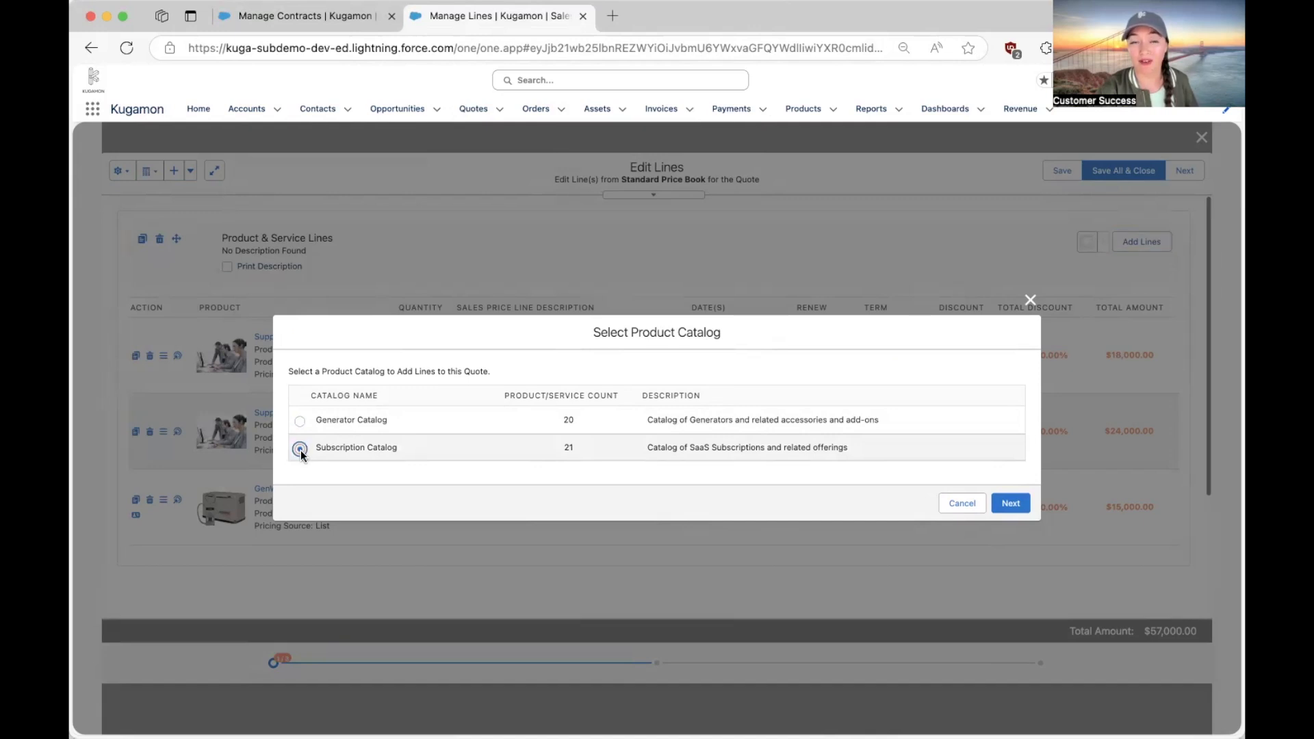
click(1012, 504)
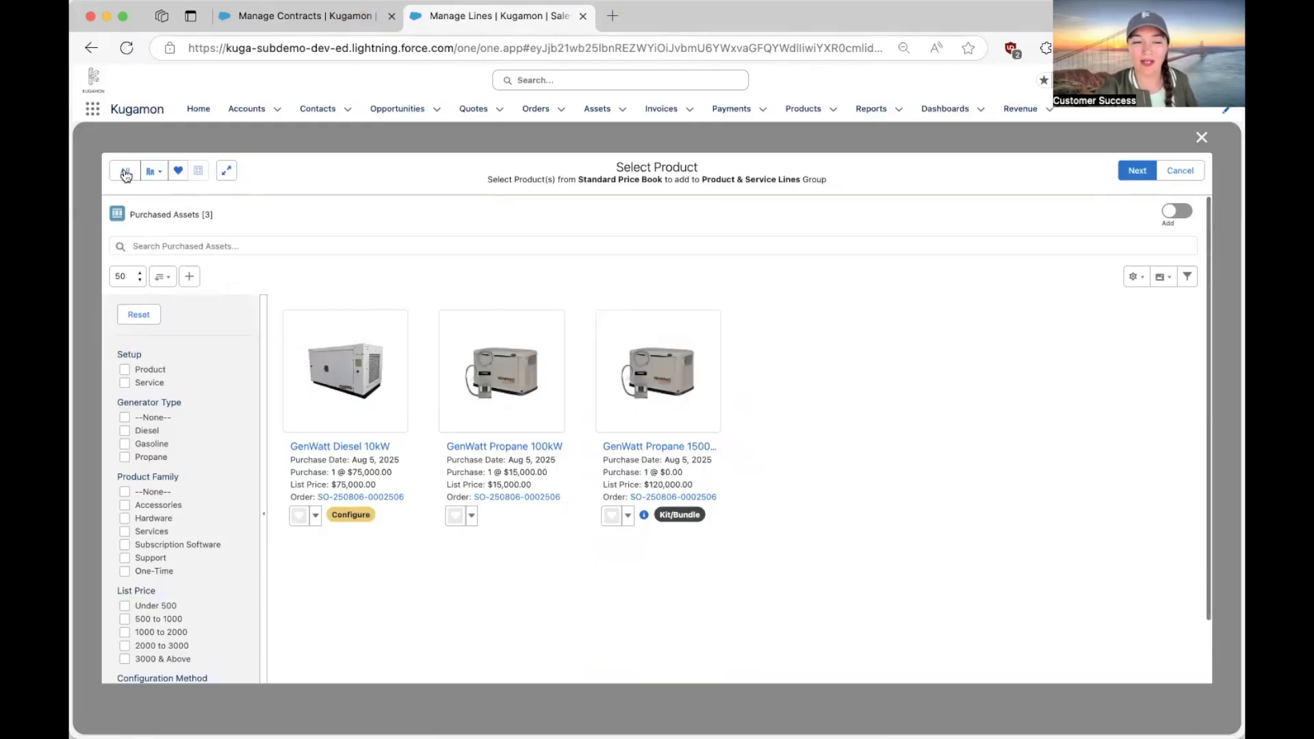
click(124, 171)
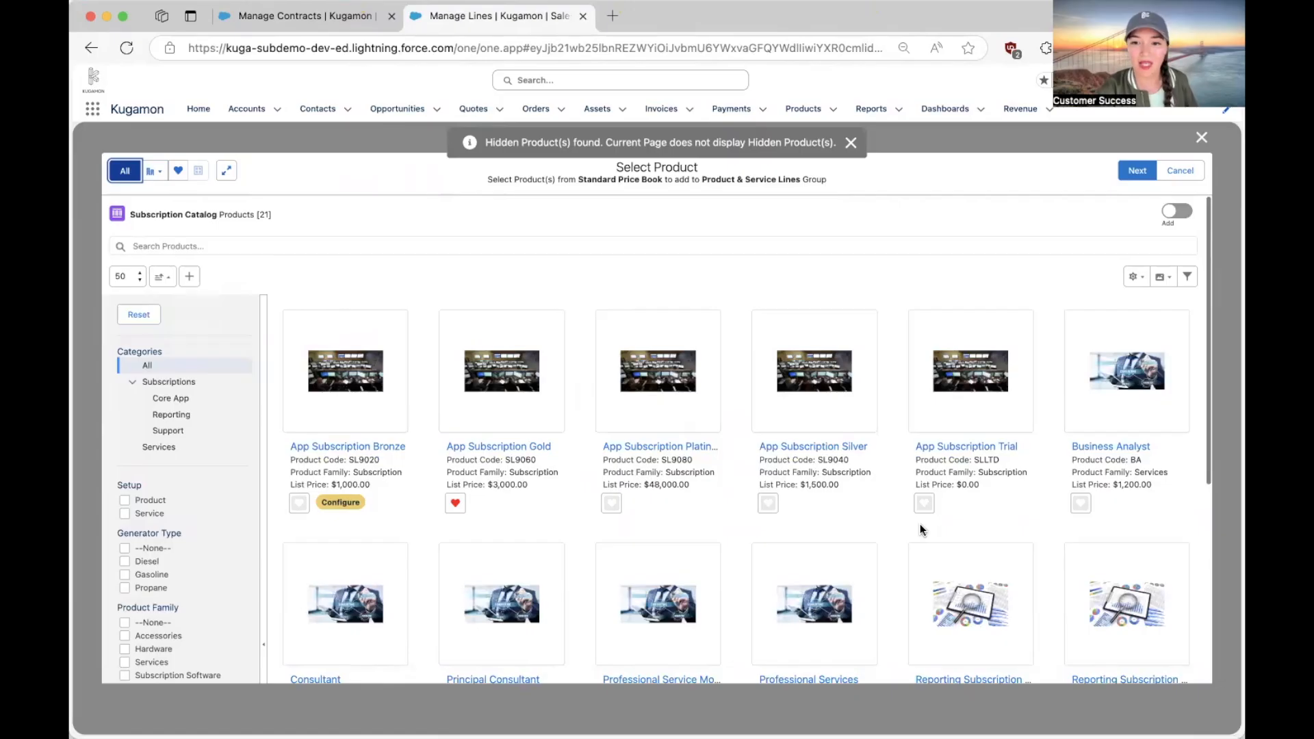
scroll(923, 529, down, 3)
scroll(922, 529, down, 2)
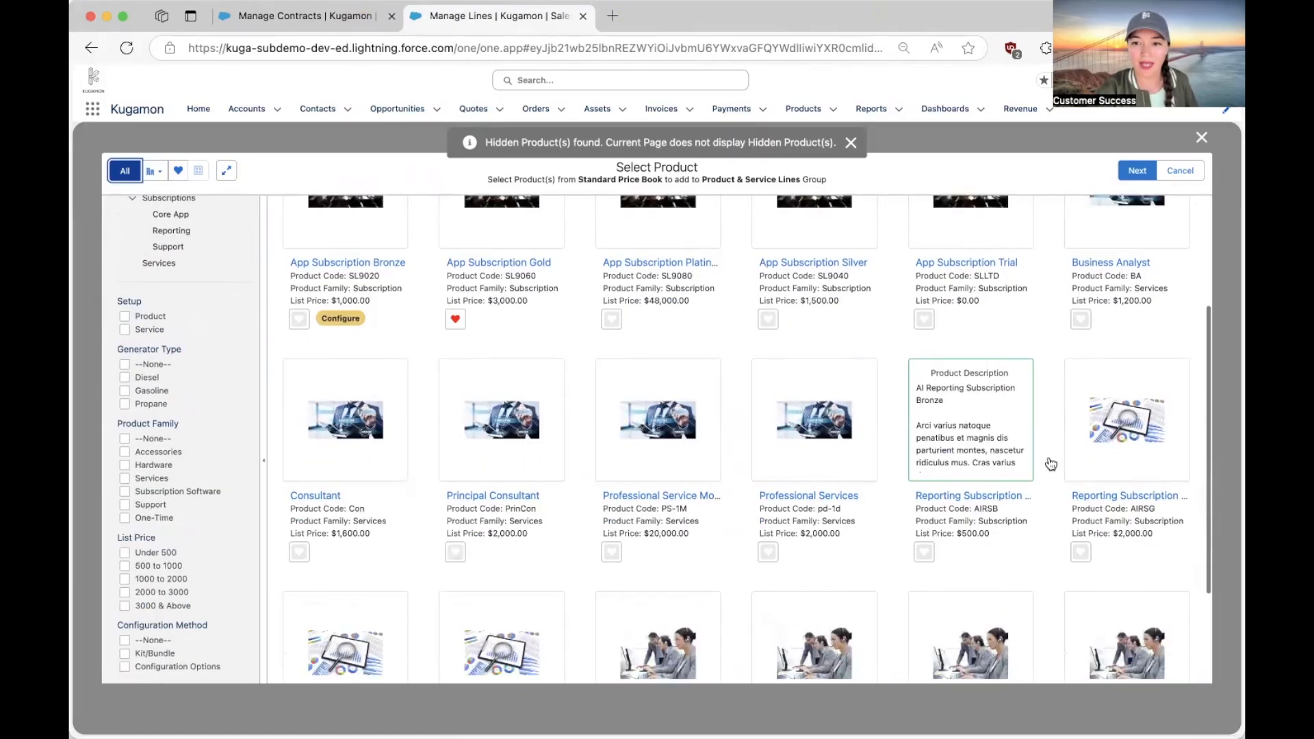
mouse_move(1127, 418)
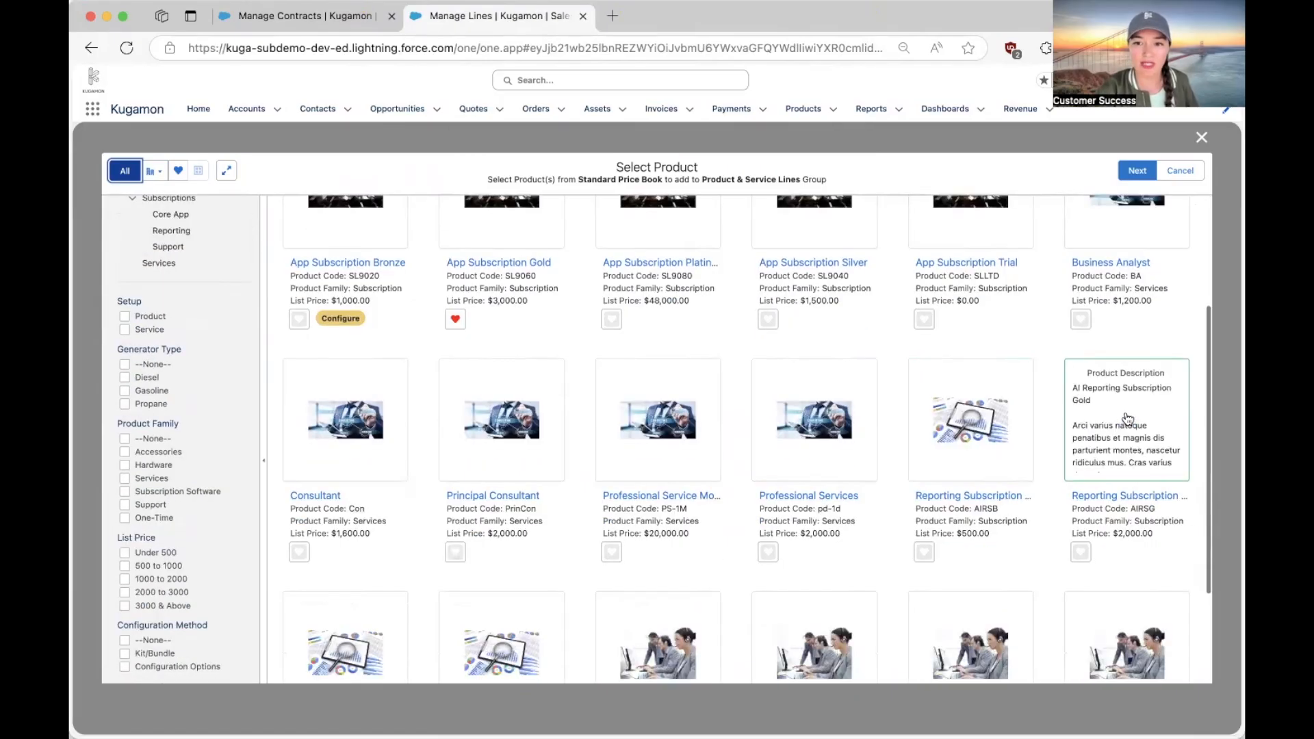
click(1128, 417)
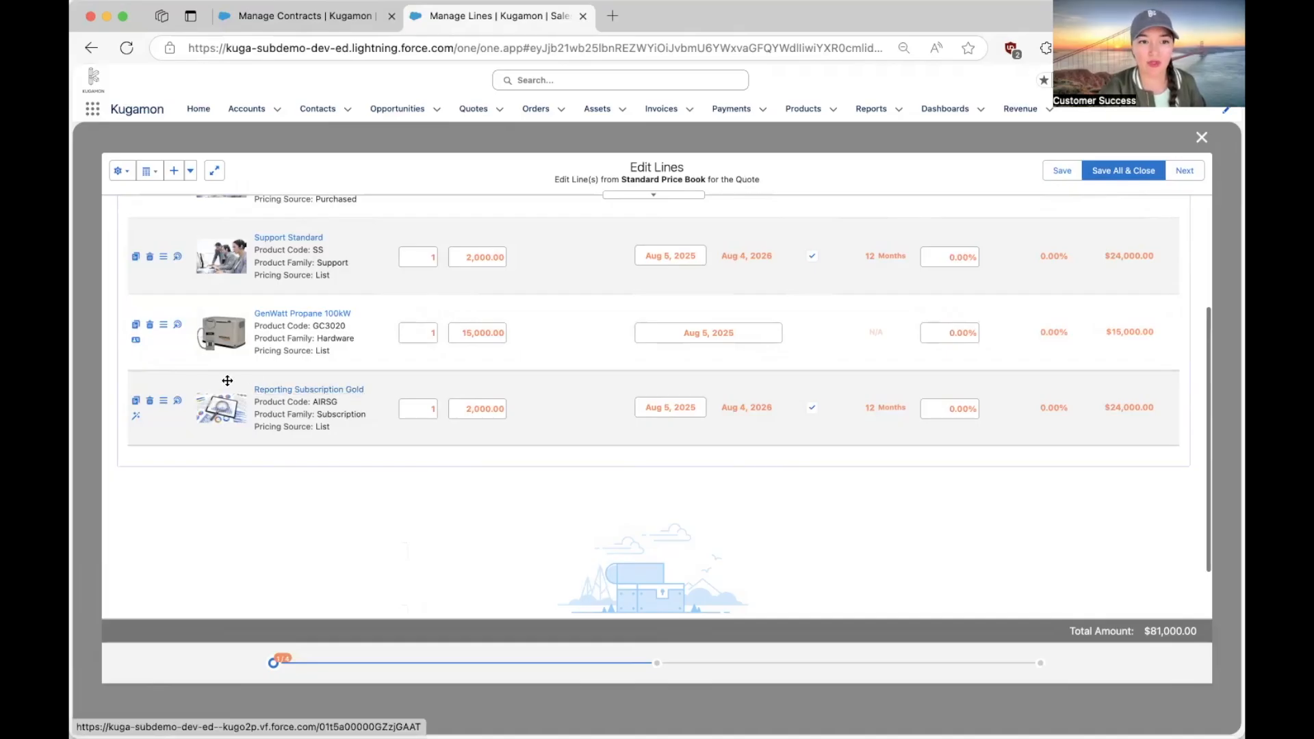
Duplicate the Reporting Subscription Gold line and set the first one to quantity 5, no renewal and a 3-month term
click(135, 401)
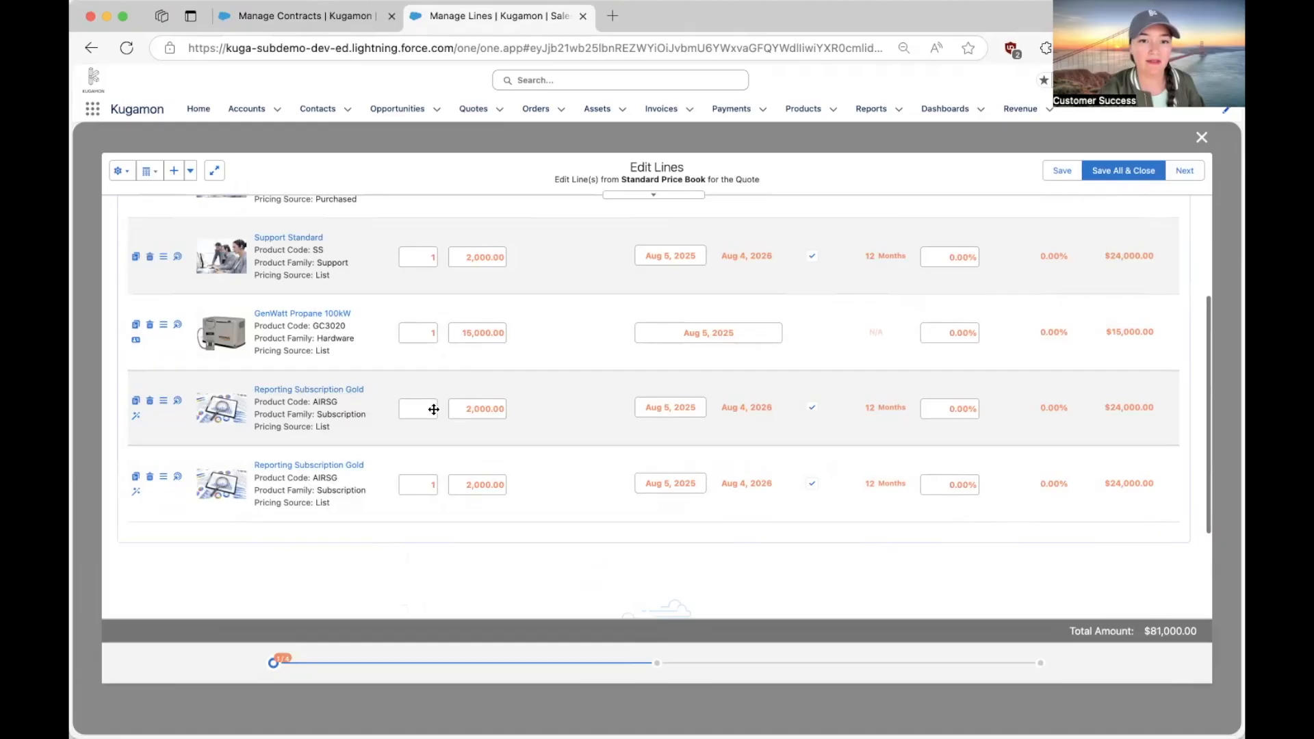
text(5)
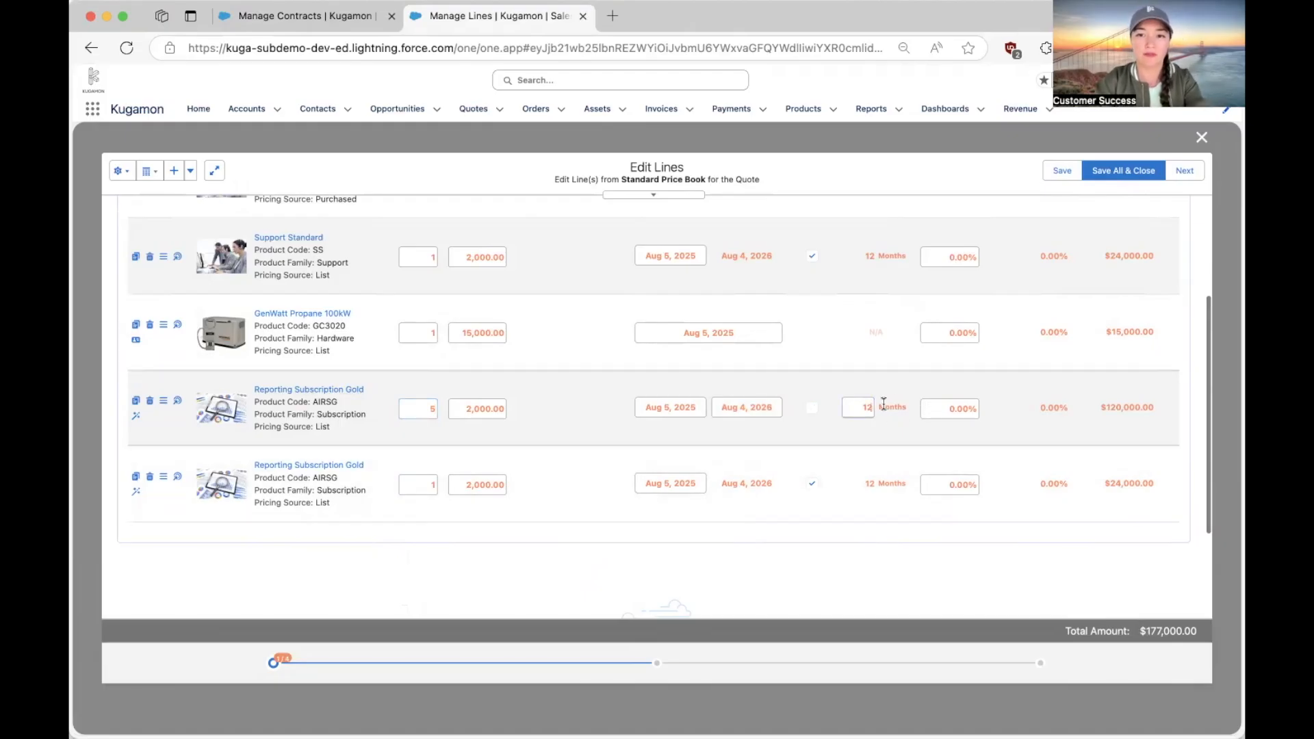
key(BackSpace)
key(BackSpace)
text(3)
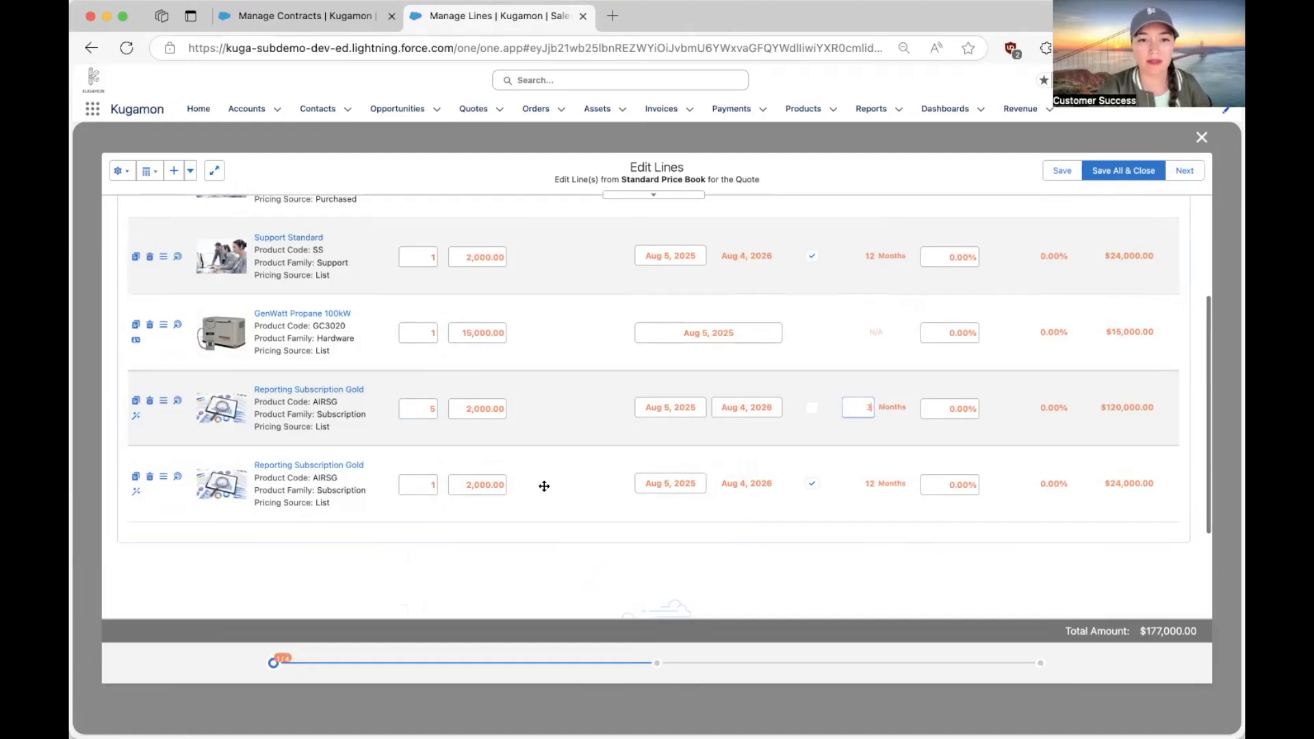
Set the second Reporting Subscription Gold line to quantity 15, no renewal, Nov 5, 2025 to Aug 4, 2026, and save all lines
click(435, 490)
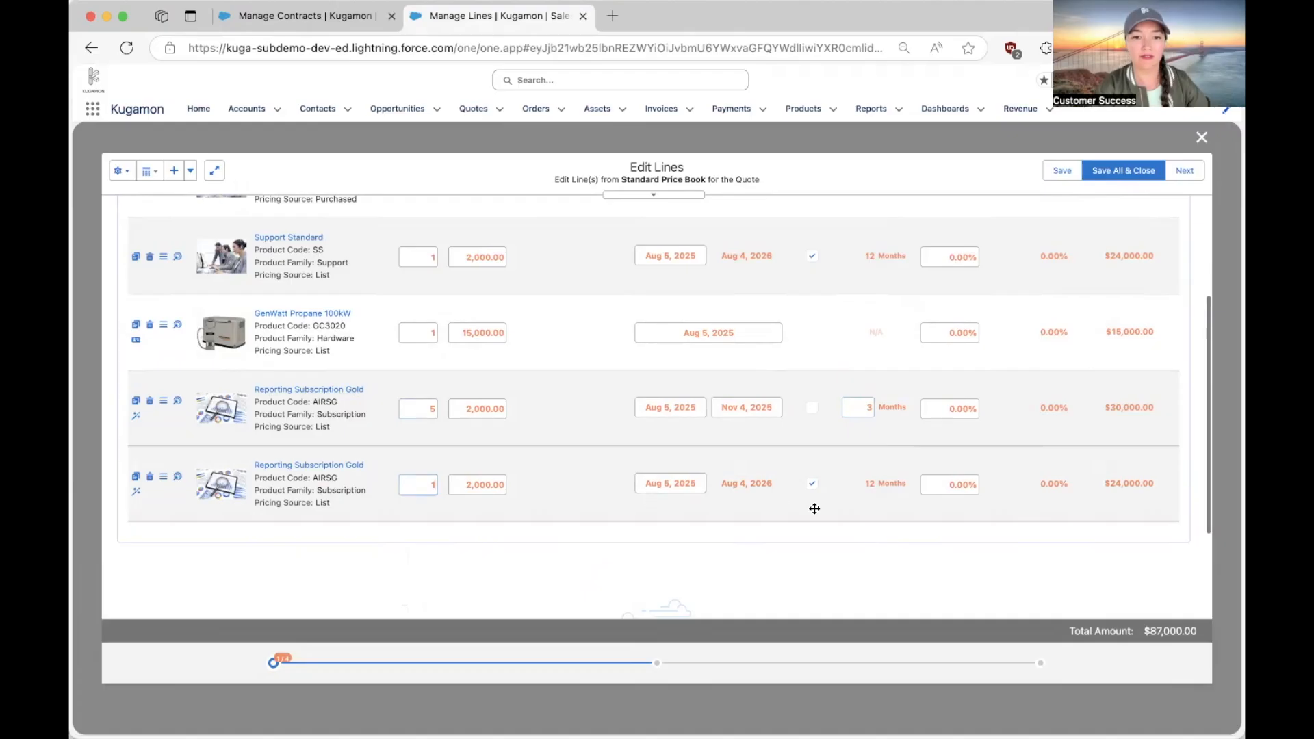
text(5)
click(811, 483)
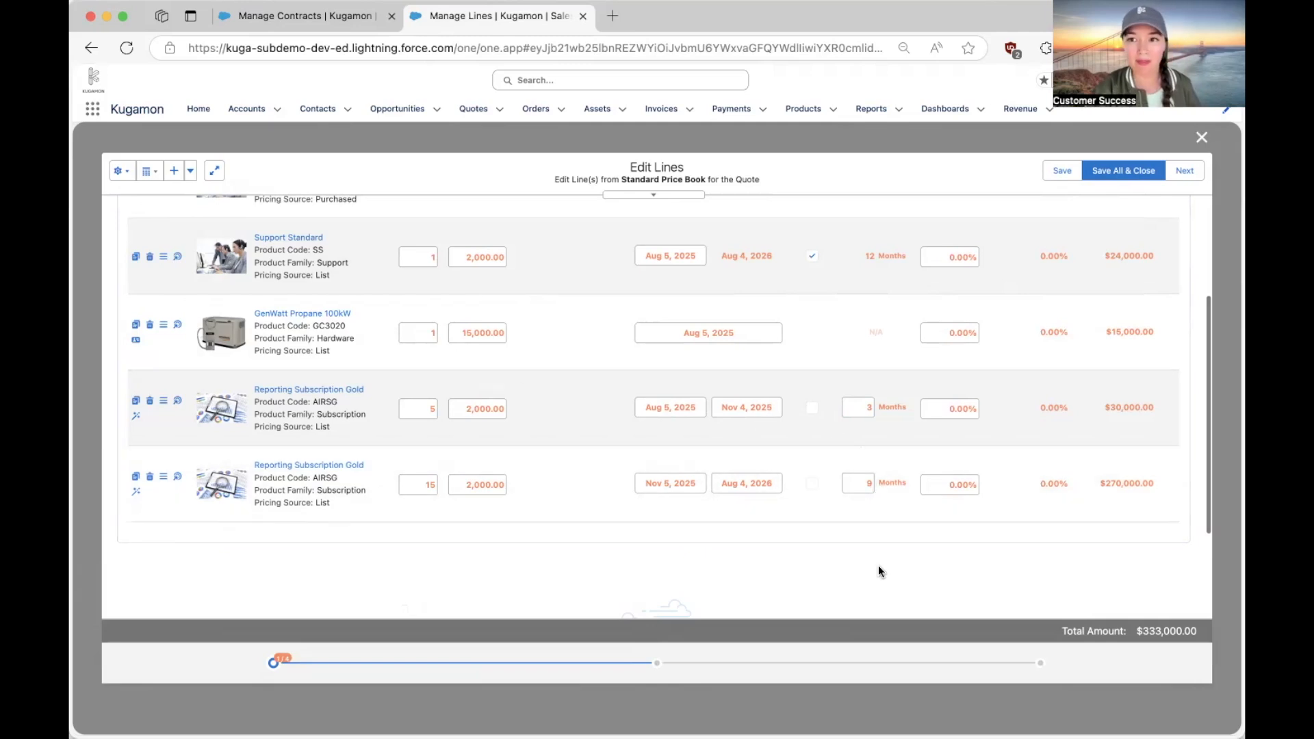
click(1117, 172)
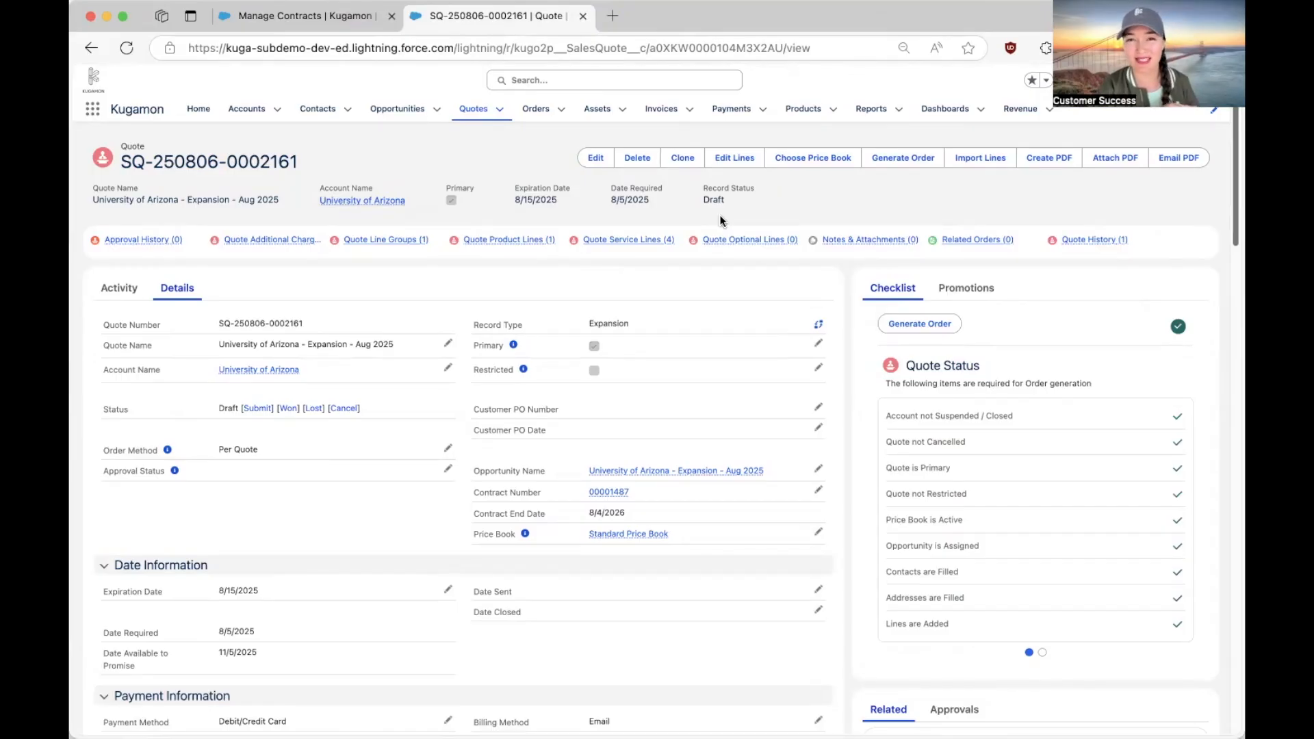
Open the quote's expansion opportunity separately and examine its full product list, including quantities, terms and service dates
super+click(687, 472)
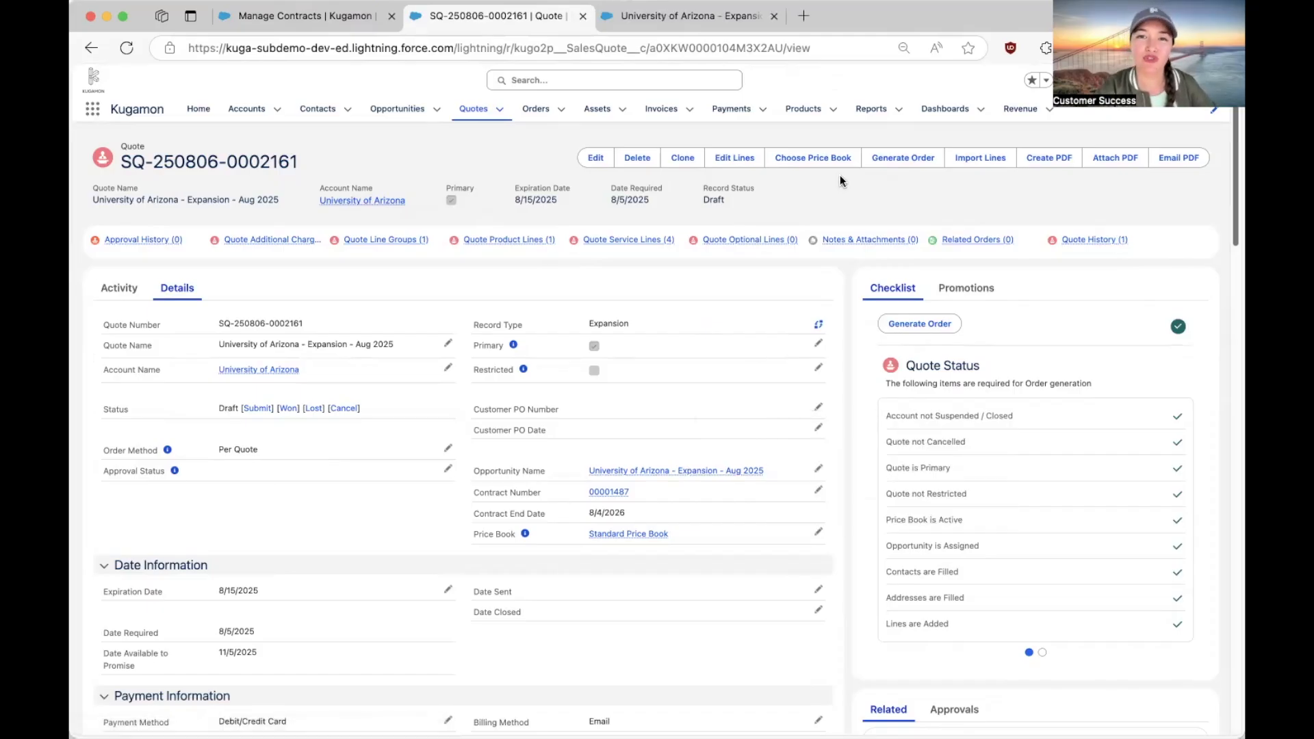
click(706, 17)
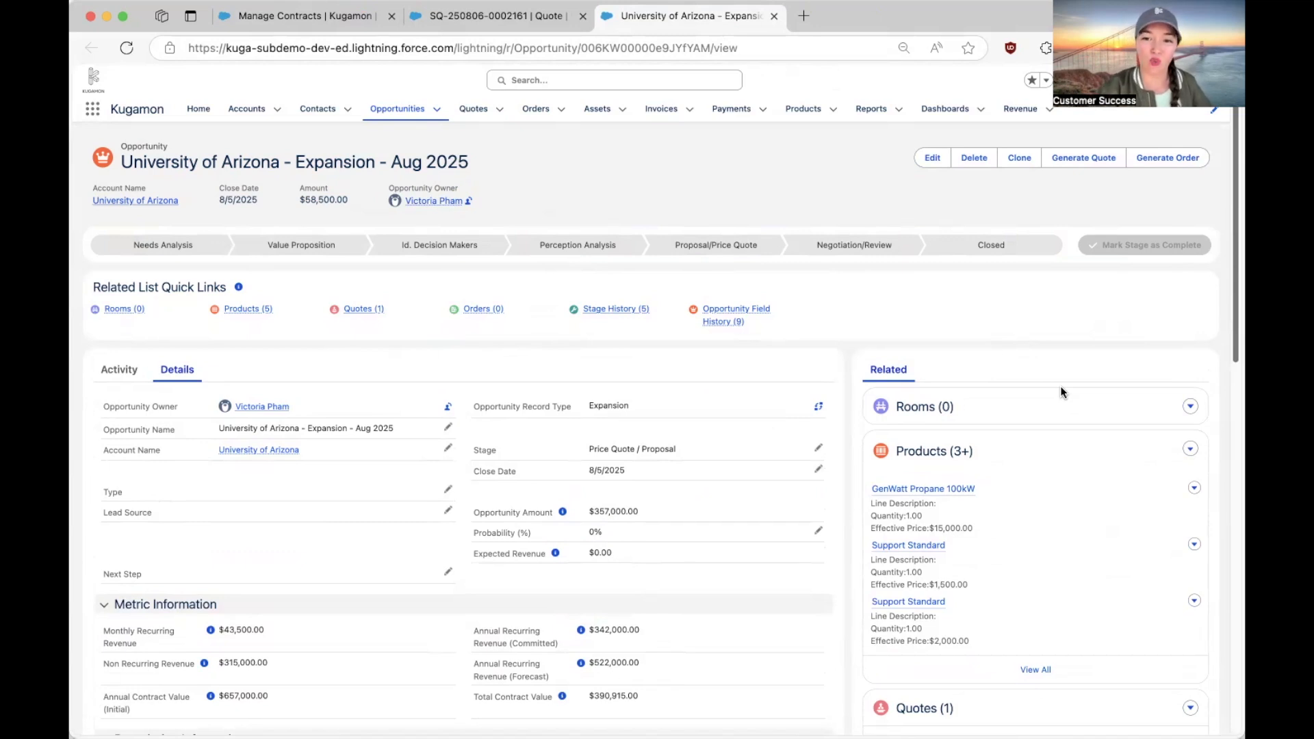
scroll(1062, 391, down, 1)
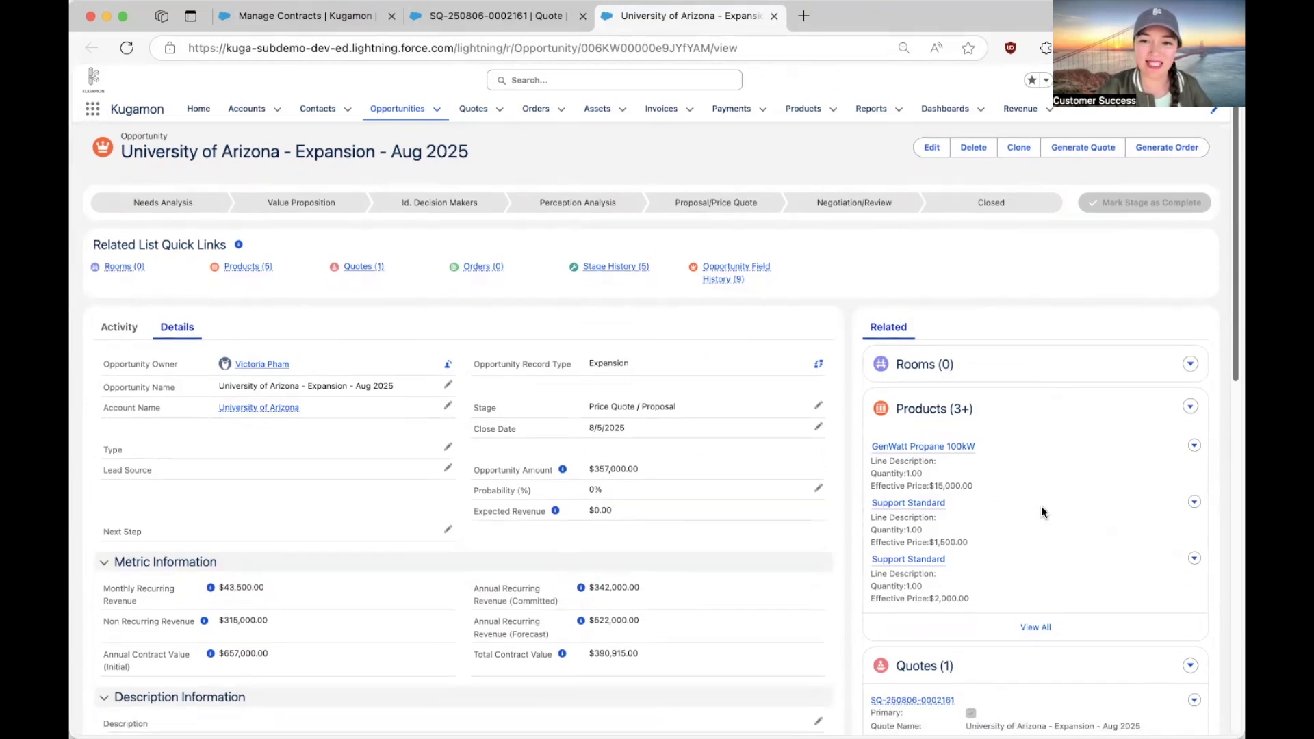
click(1034, 628)
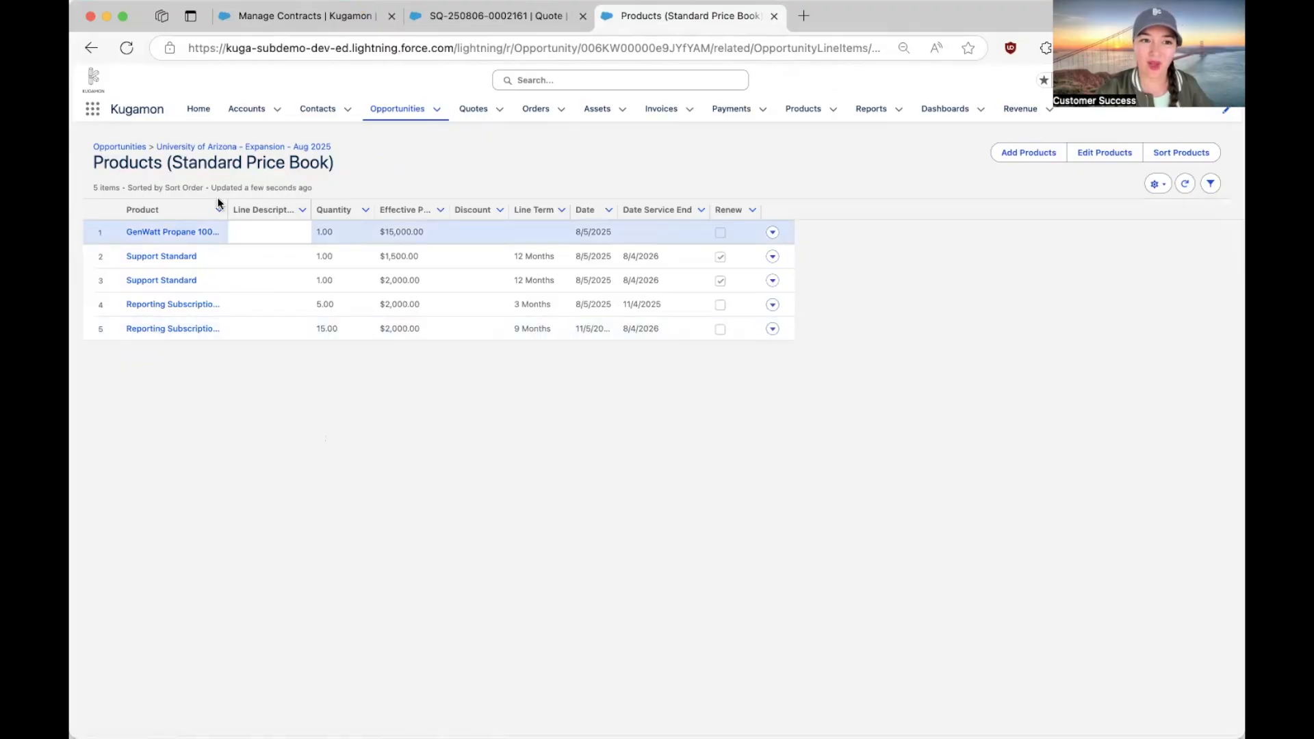
click(137, 334)
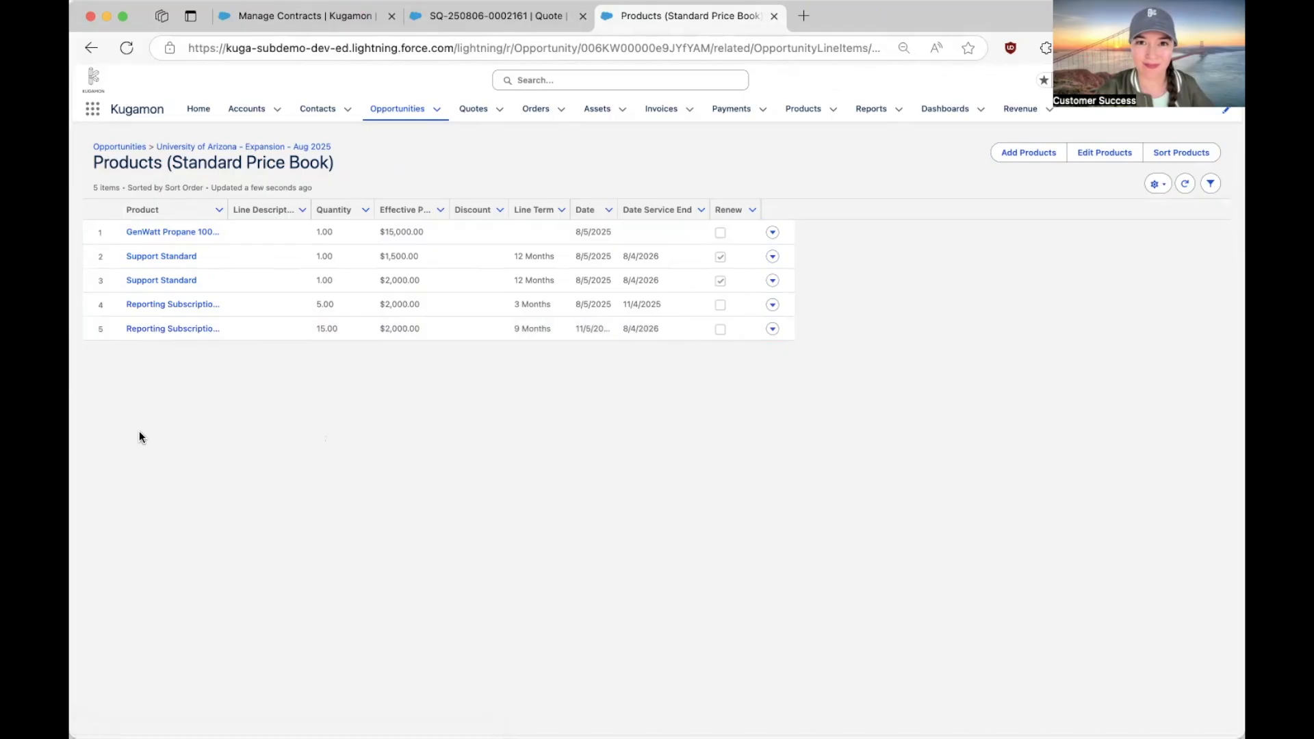
key(ctrl+shift+Tab)
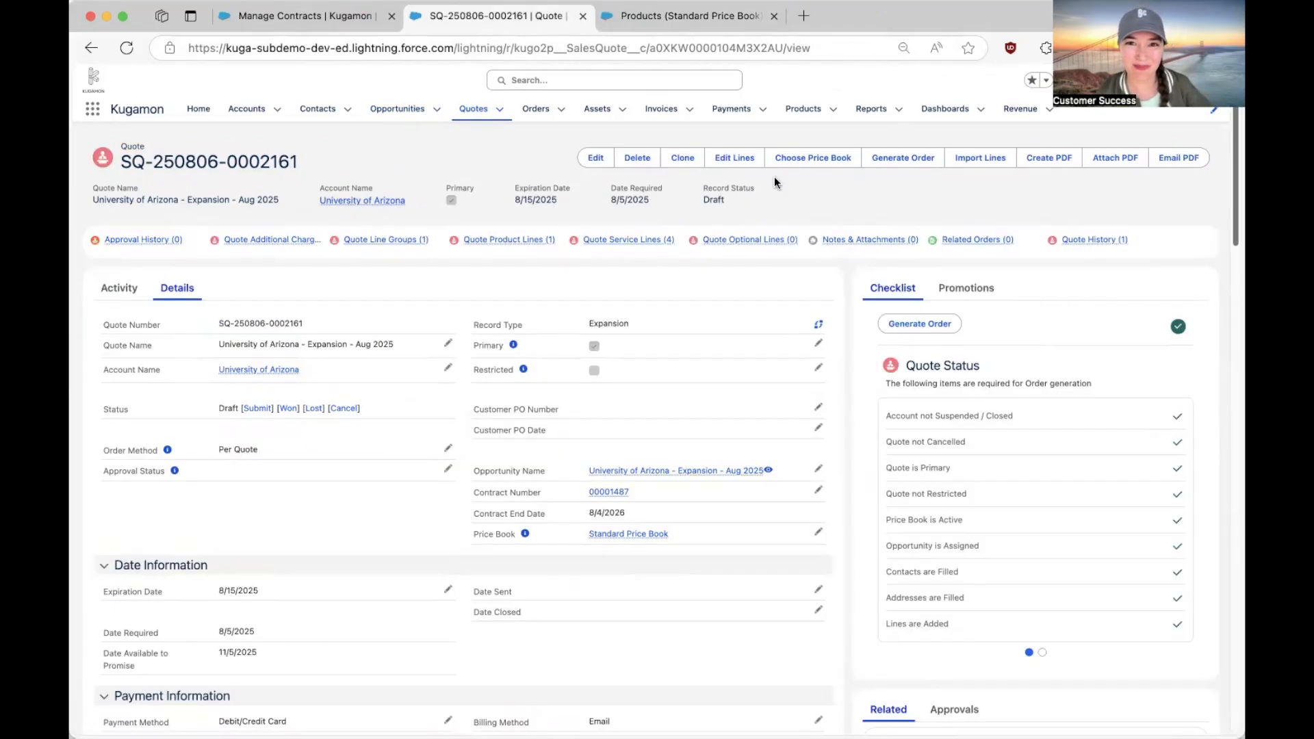
Open the home page and examine the opportunity pipeline and recurring revenue charts
click(711, 26)
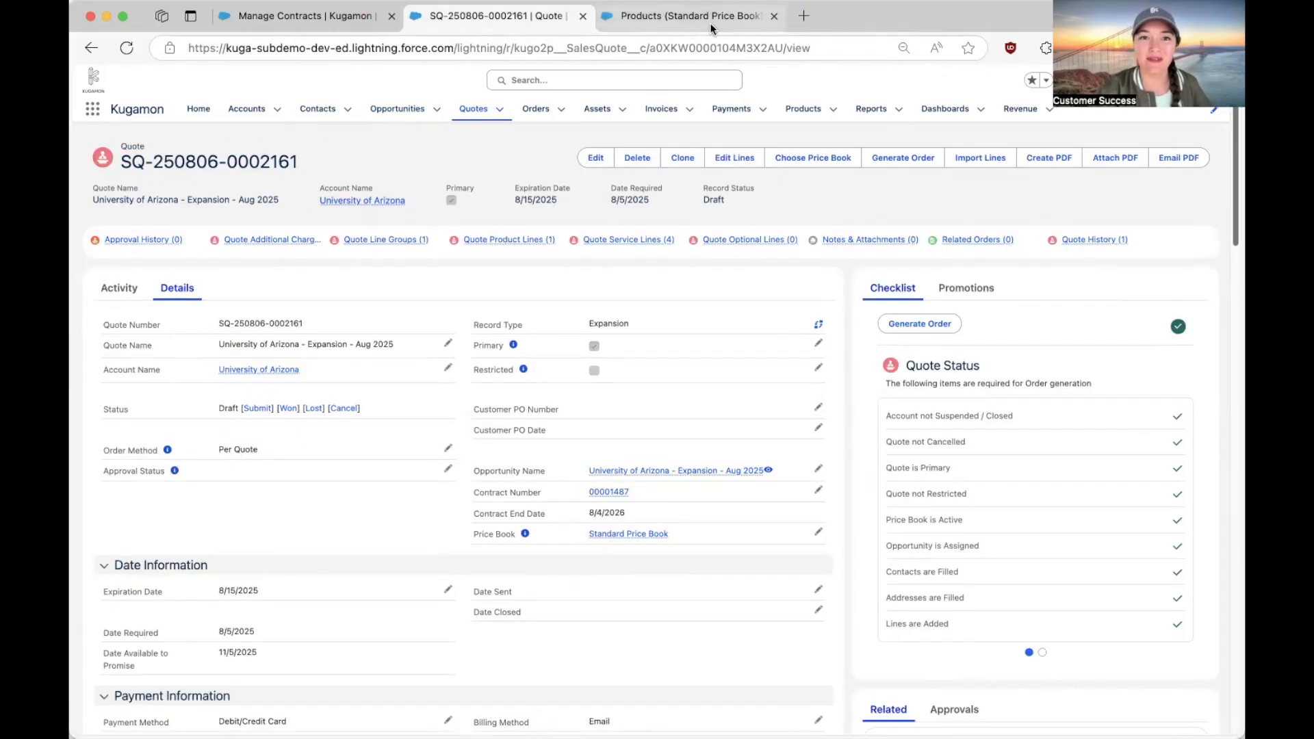
click(193, 108)
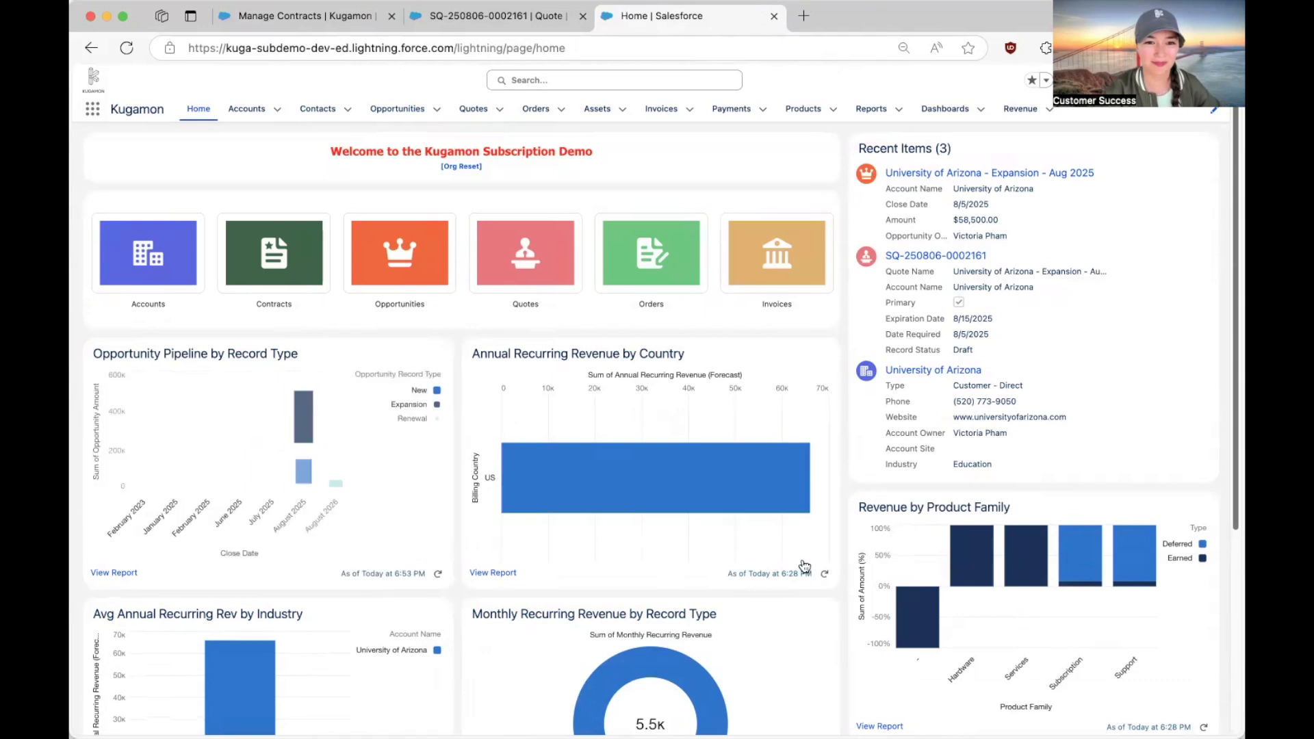
scroll(805, 566, down, 4)
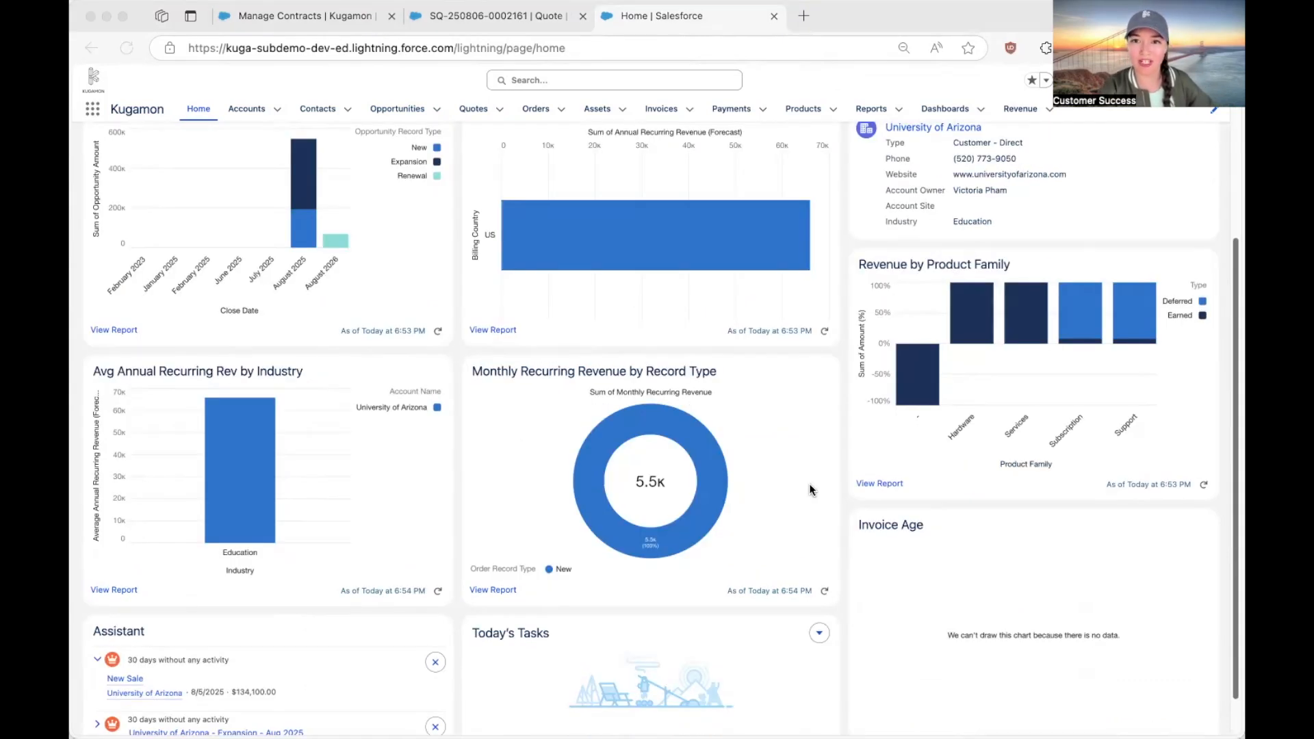
scroll(810, 487, up, 3)
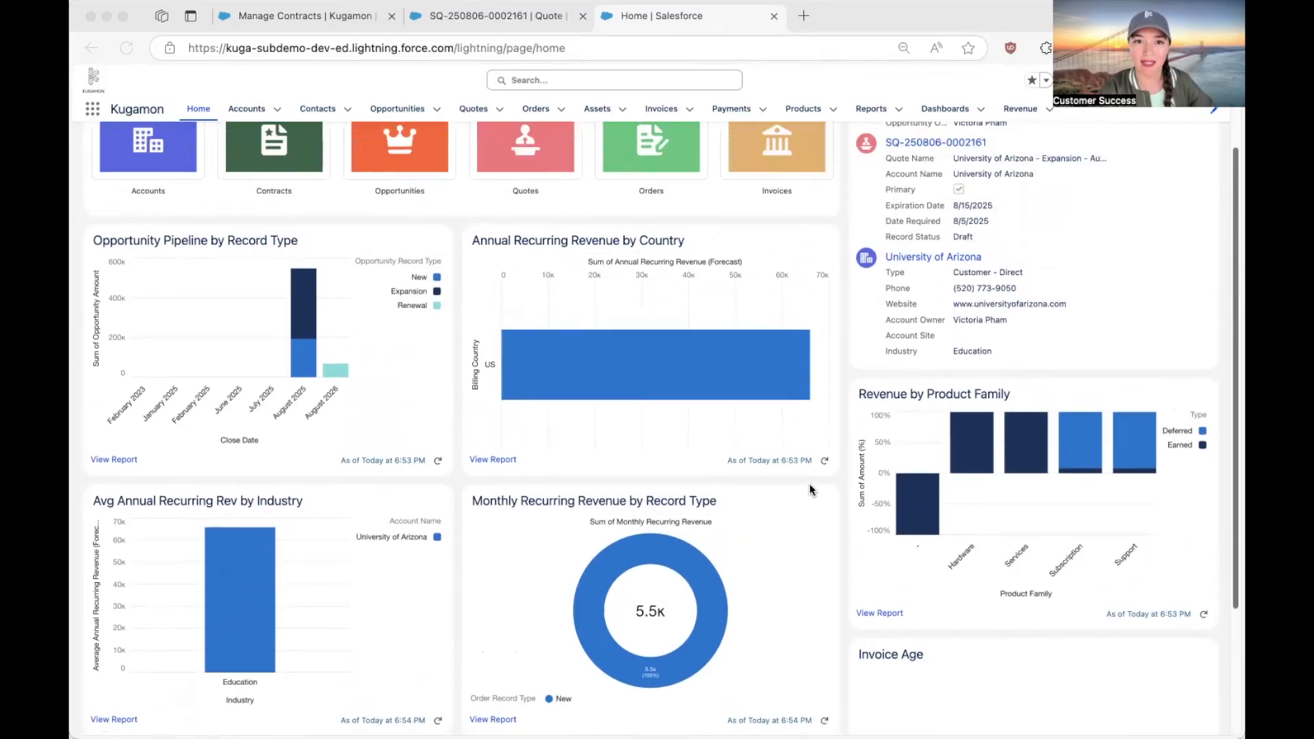
scroll(810, 488, up, 1)
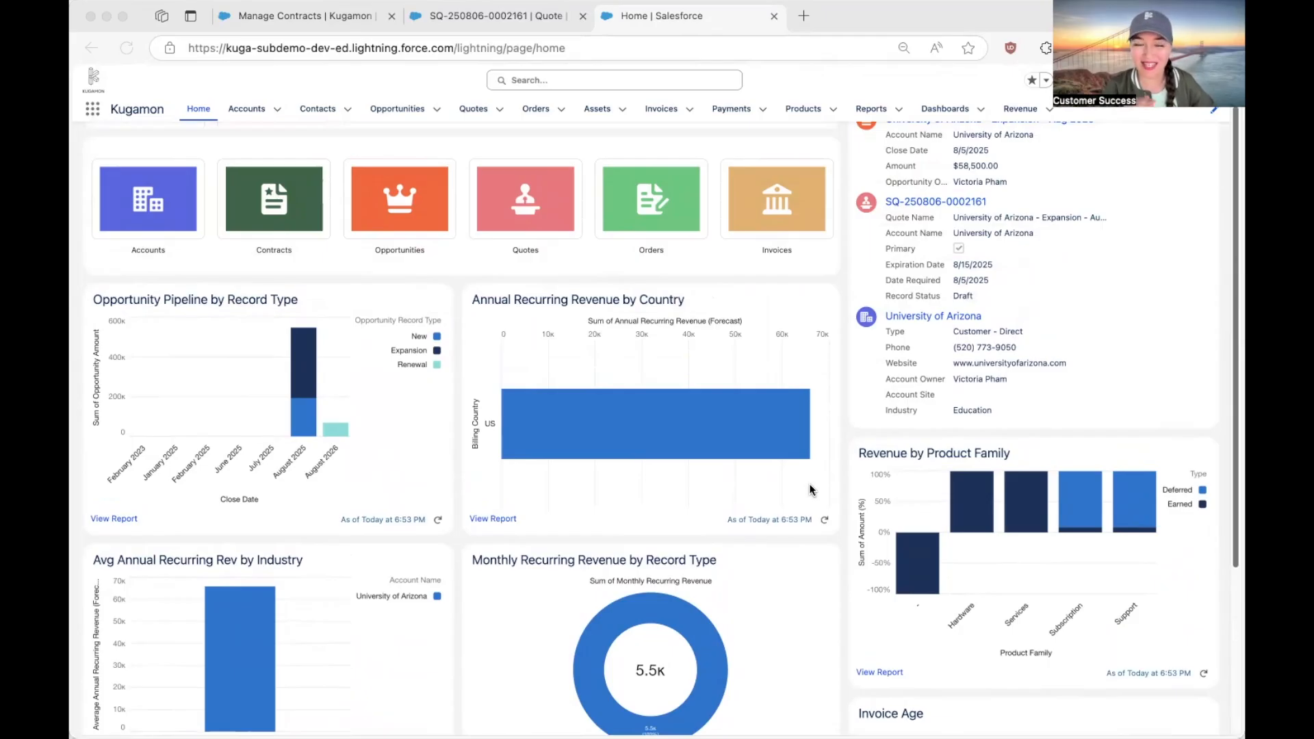
Generate and release an order from the expansion quote, and open the linked expansion opportunity separately
click(446, 16)
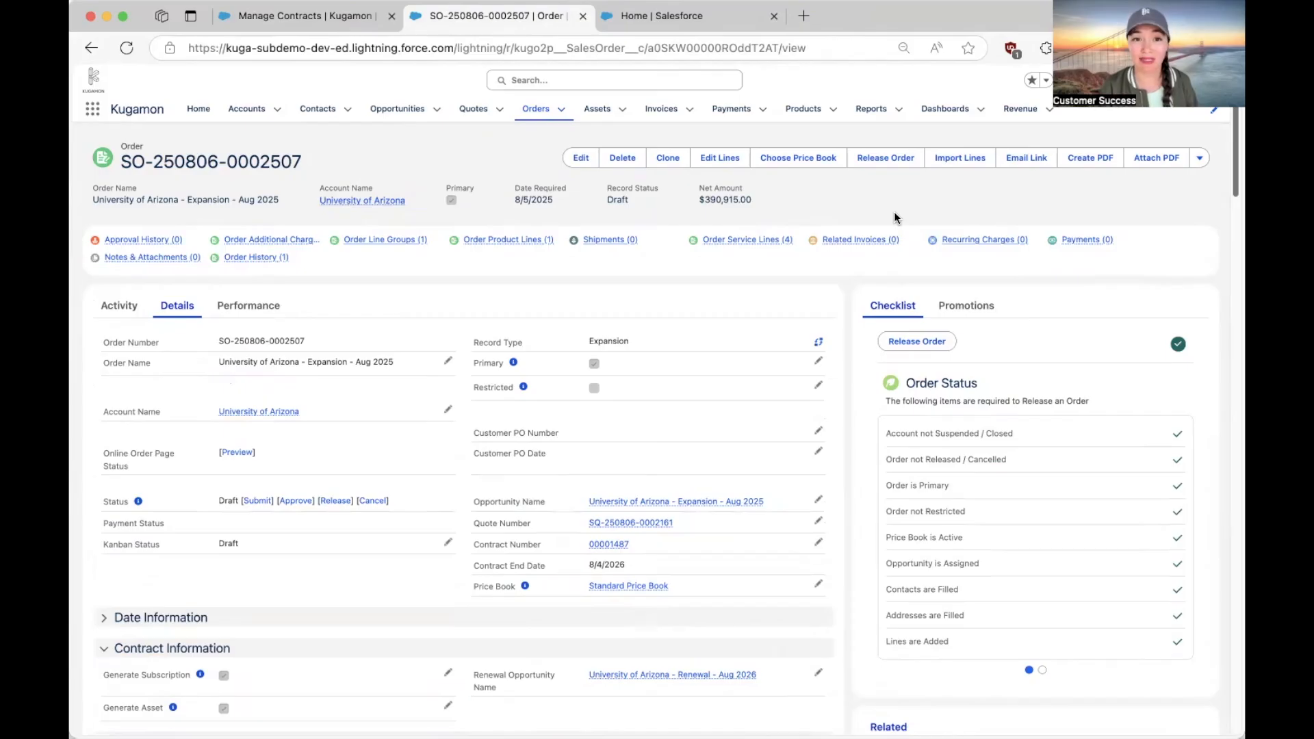
click(907, 344)
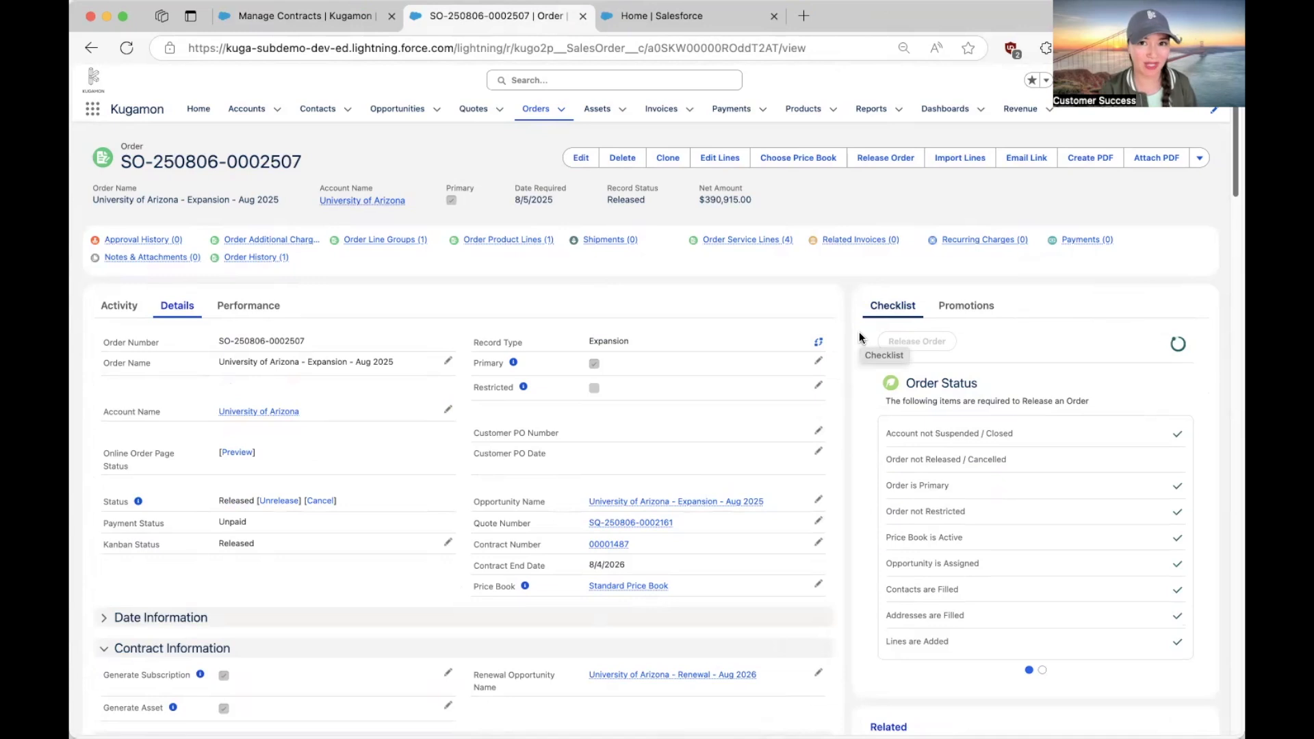
super+click(665, 506)
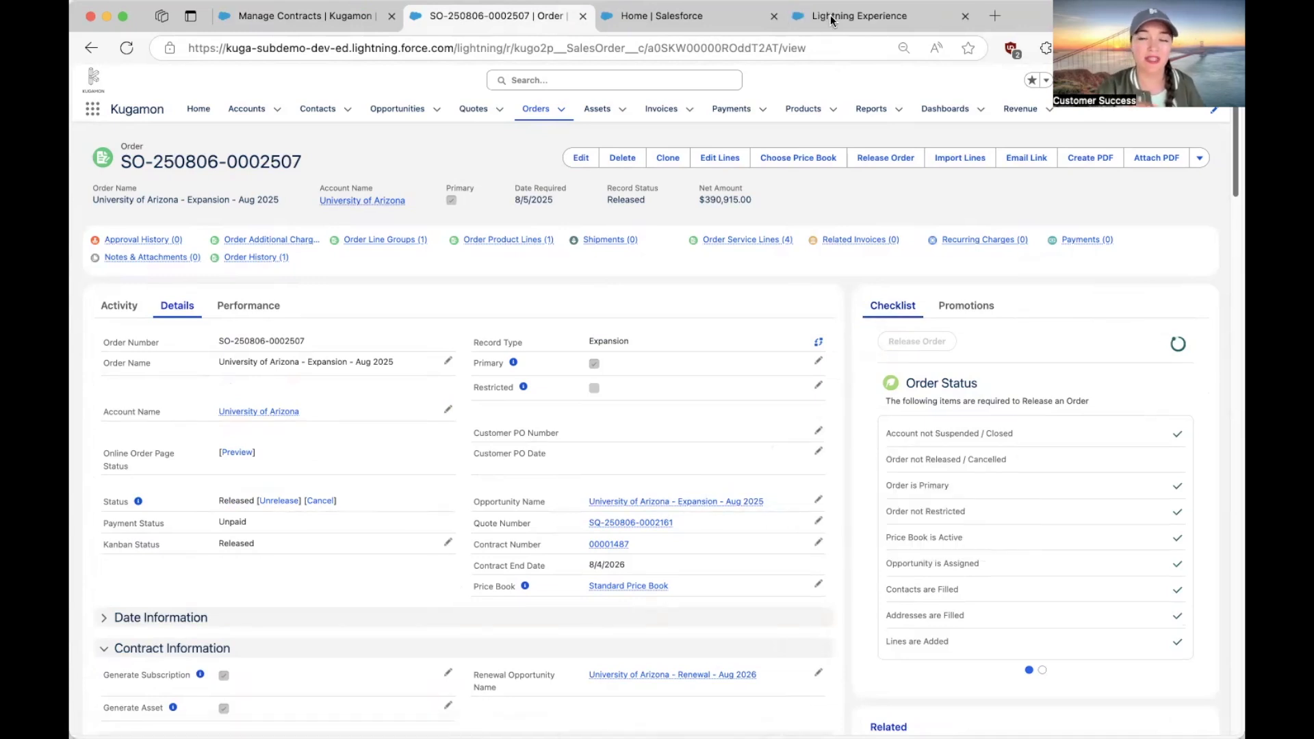
click(831, 20)
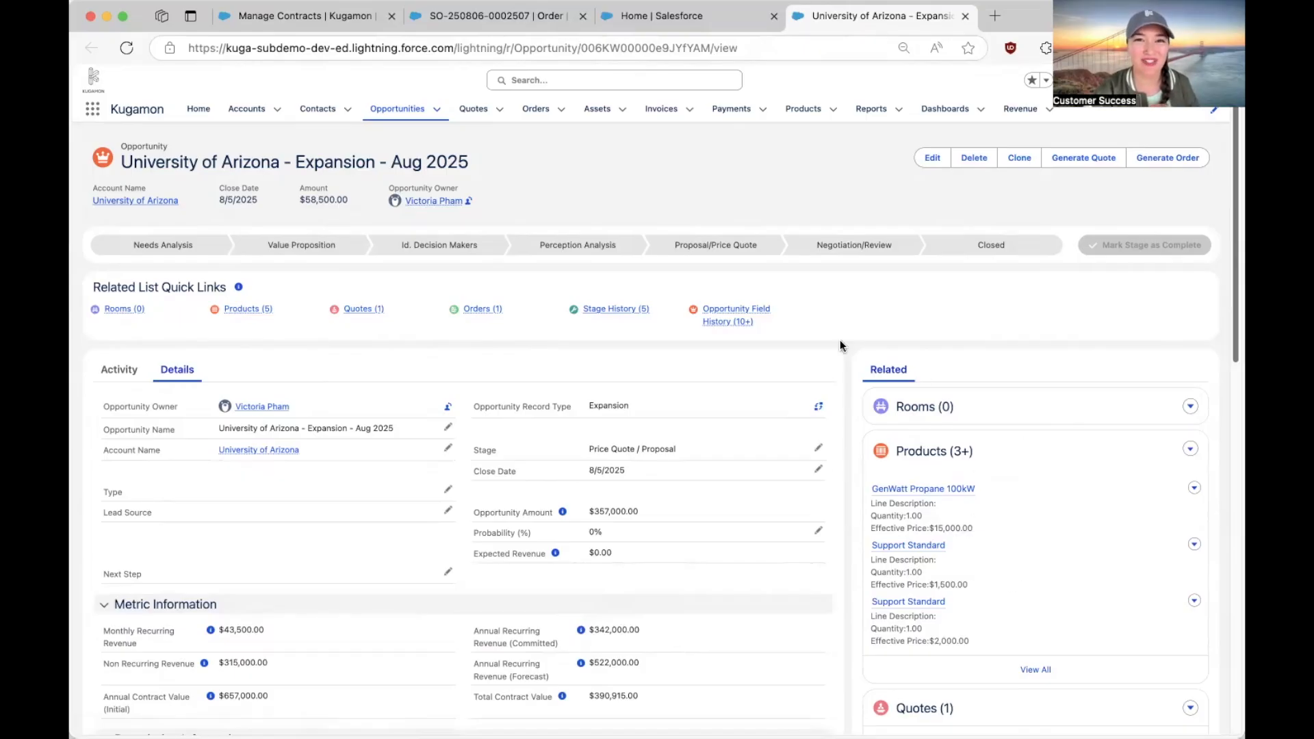
Refresh the home page's pipeline, annual recurring revenue, product family and monthly recurring revenue charts to compare the figures by record type
click(692, 17)
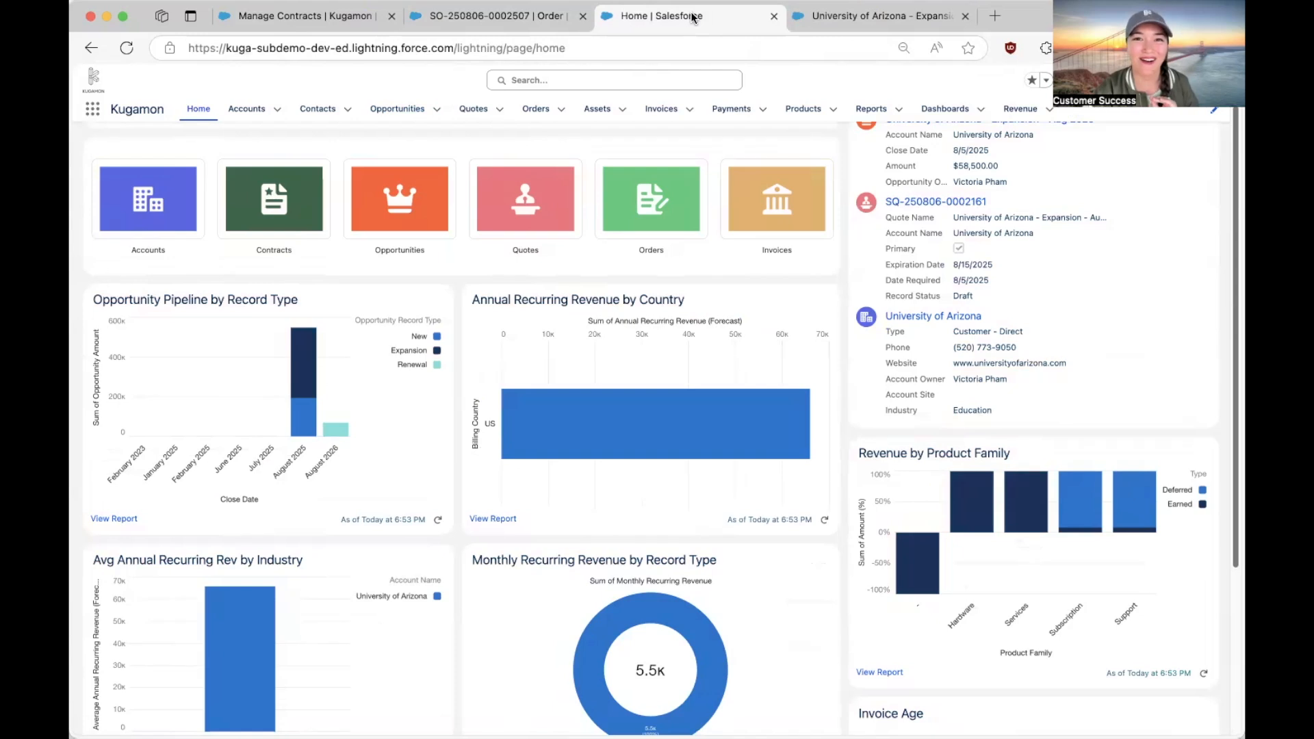
click(439, 522)
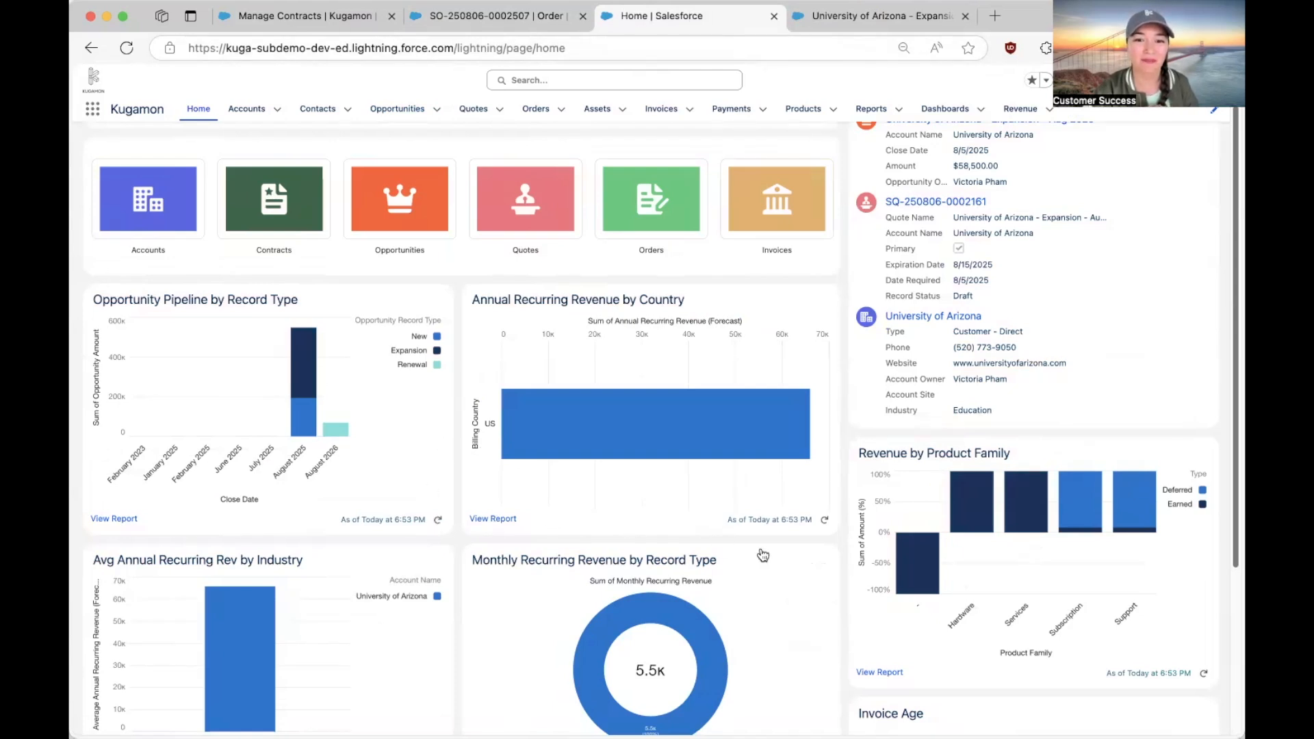
click(825, 521)
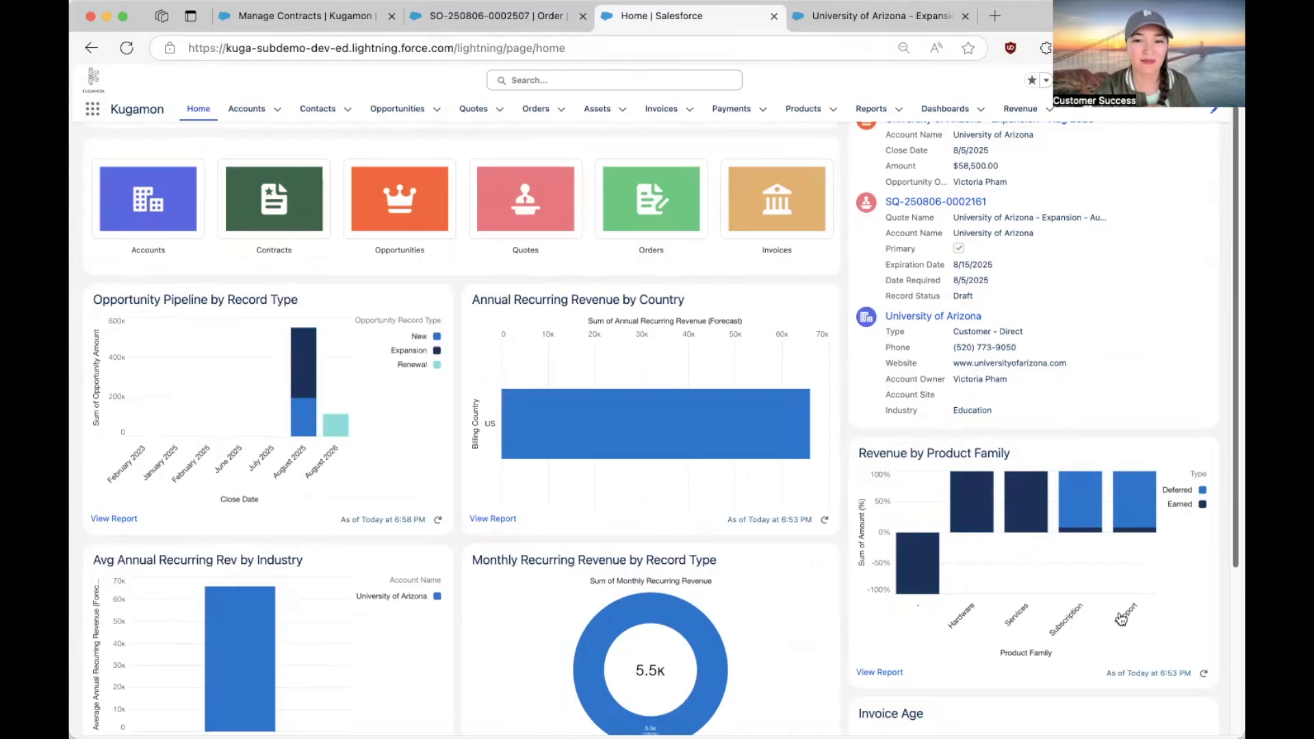
scroll(827, 534, down, 3)
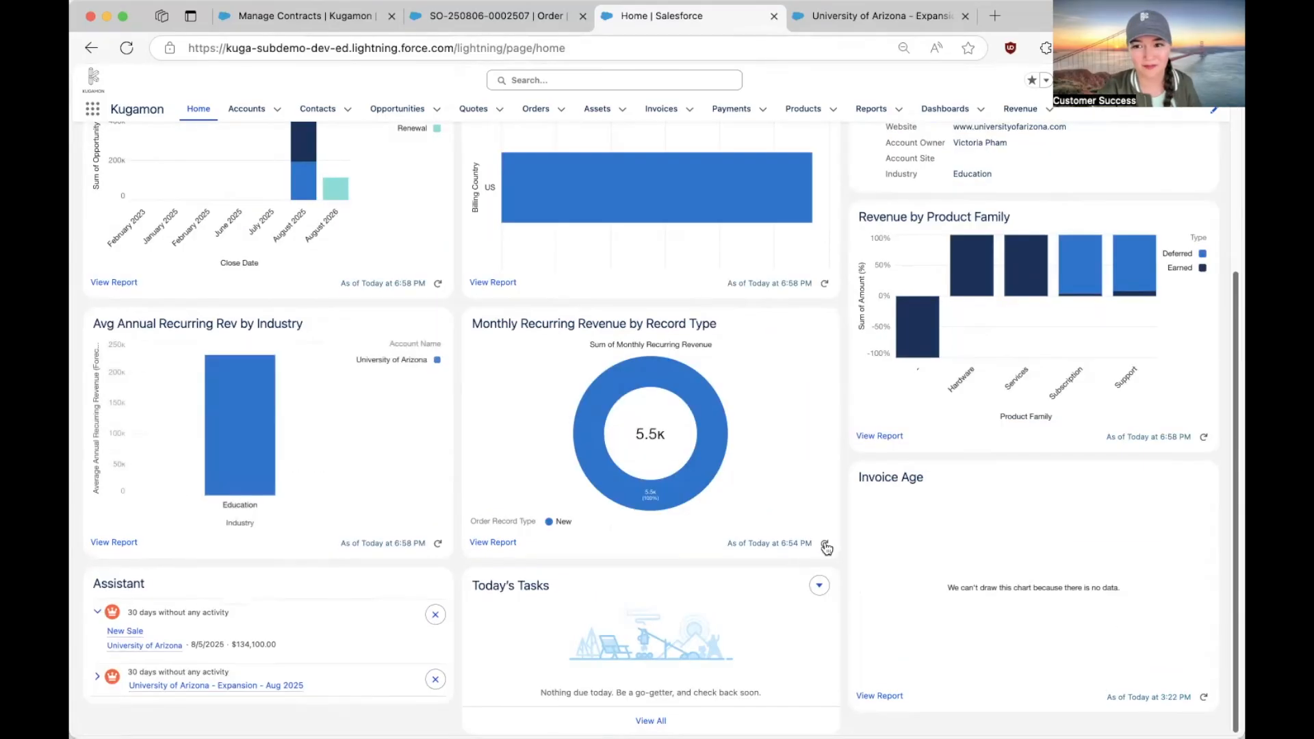
click(825, 545)
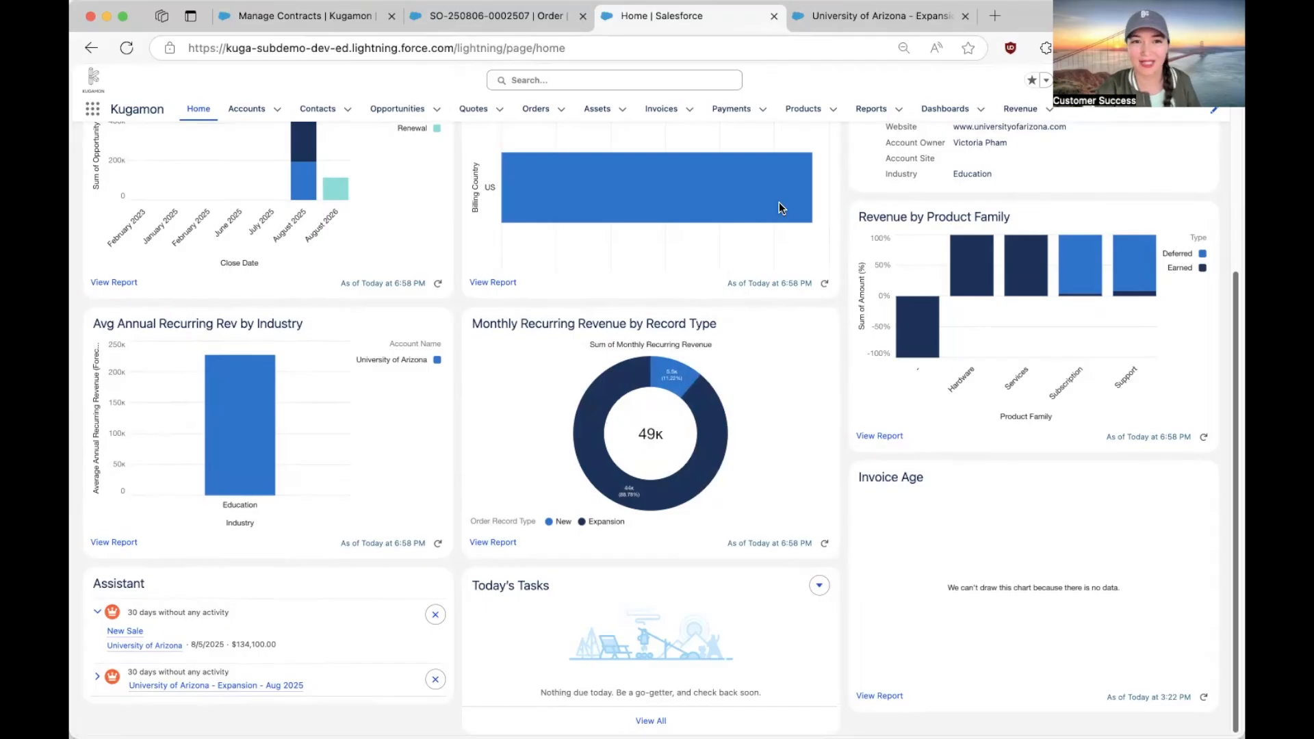
Reload the Manage Contracts page for University of Arizona and examine the contract's recurring revenue and subscription timeline
click(308, 19)
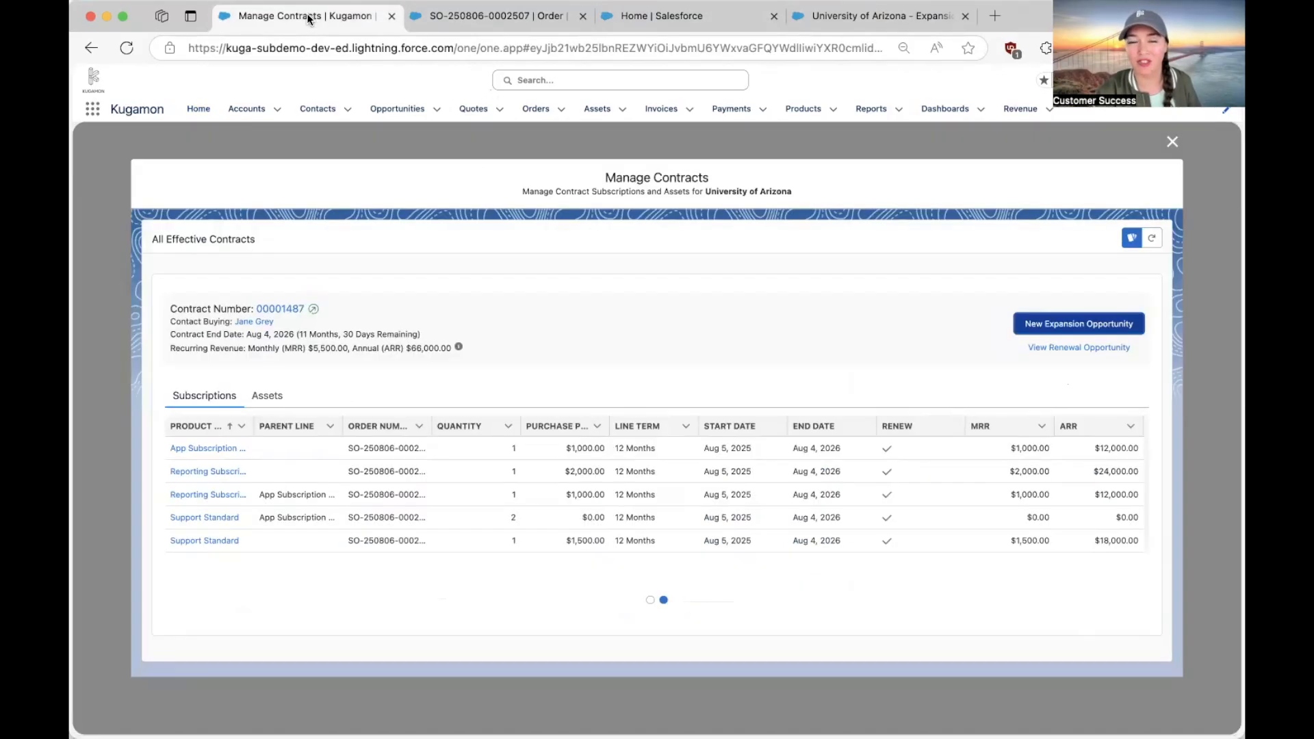
click(127, 50)
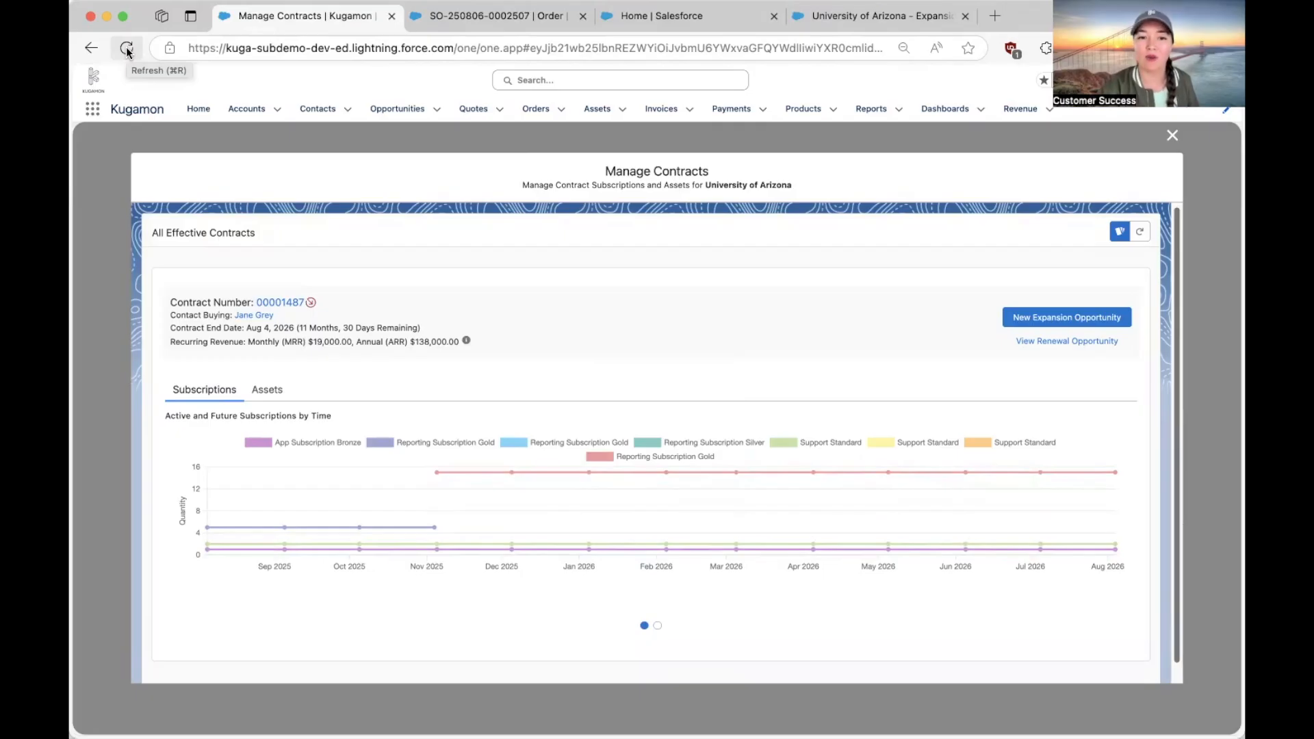
Show the contract's subscription lines as a table, and open the linked renewal opportunity separately to examine its details and renewal order information
mouse_move(436, 529)
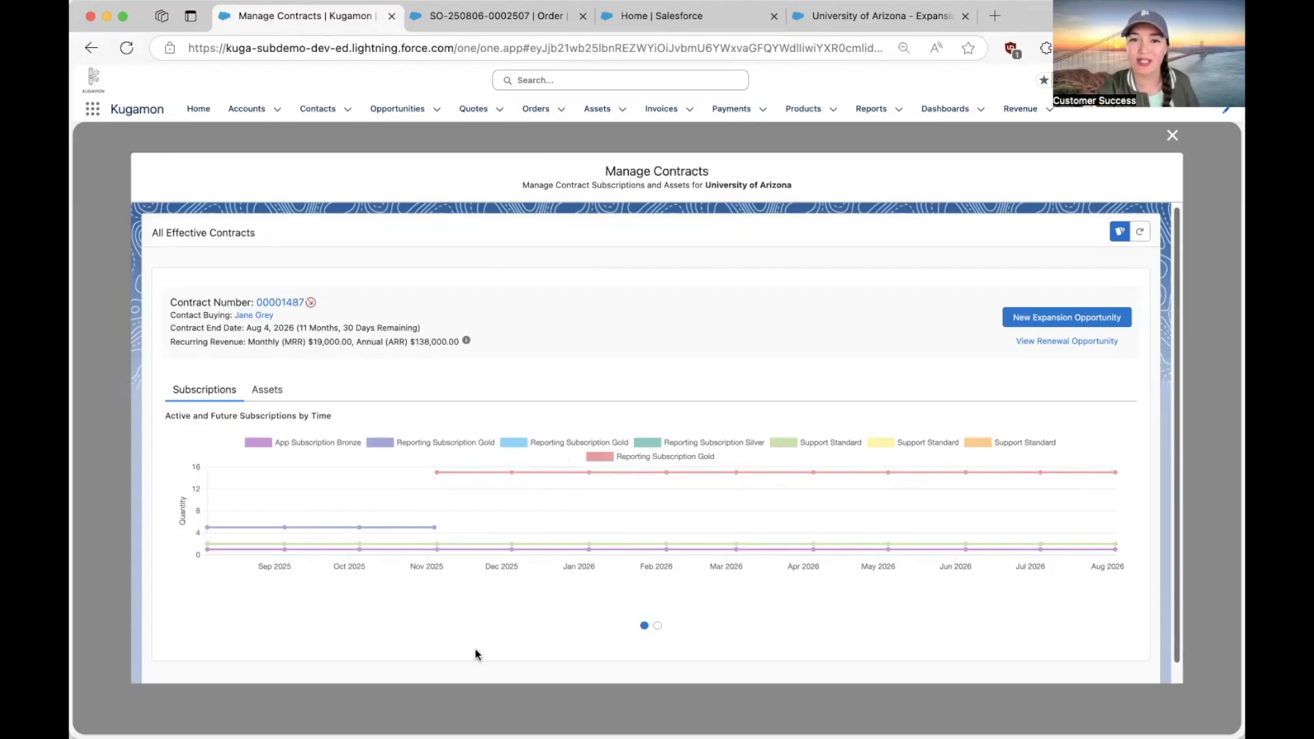
click(658, 627)
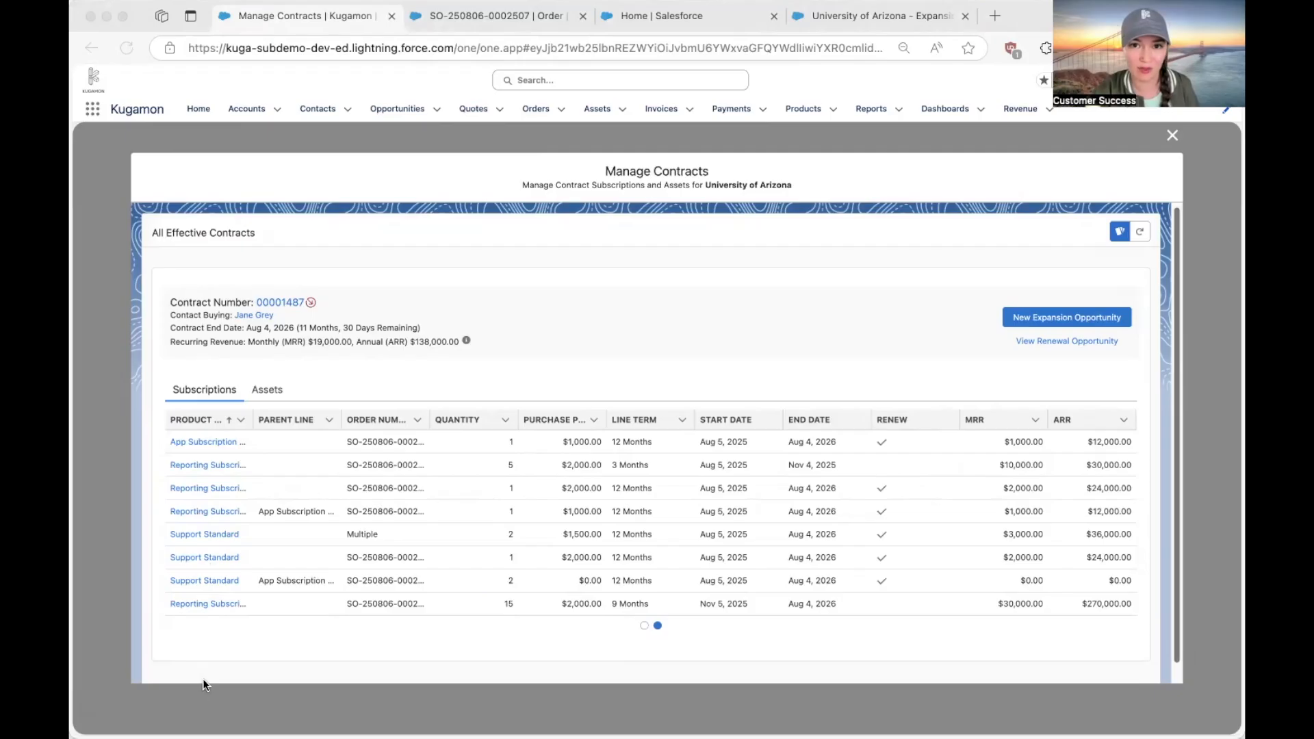
click(1025, 340)
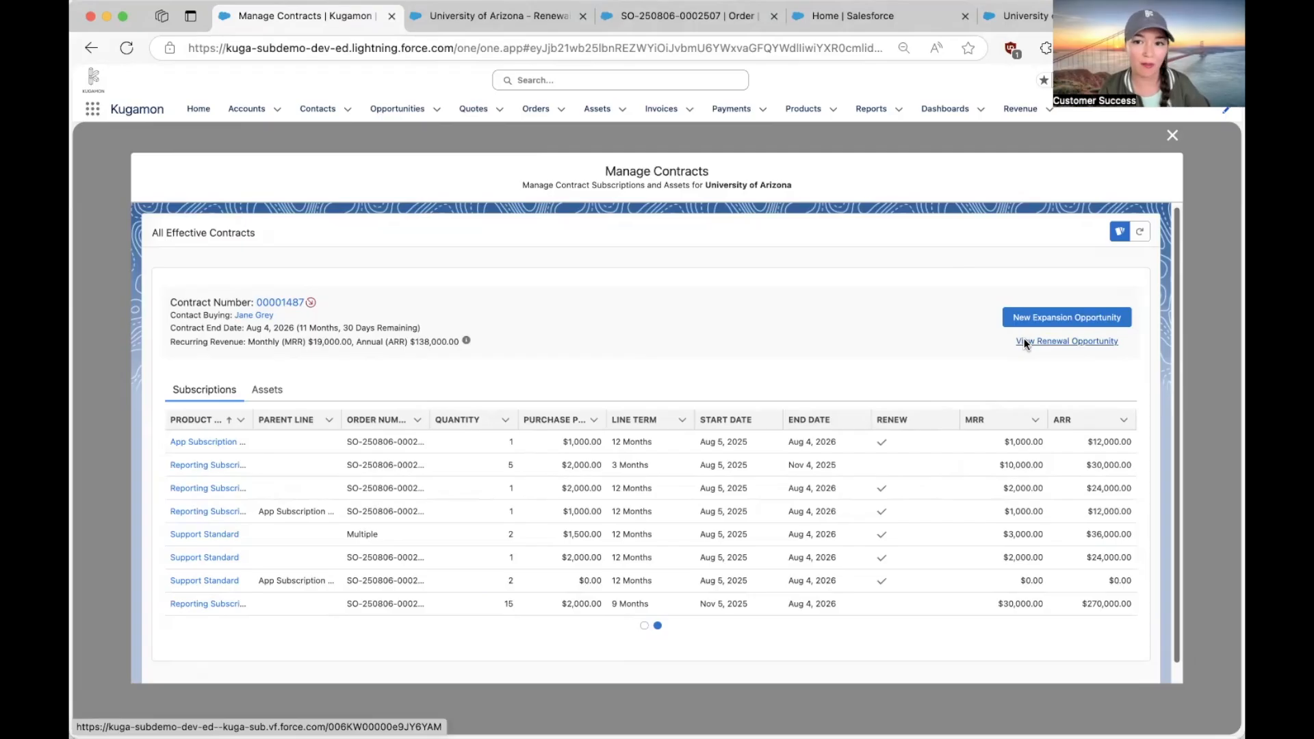
click(484, 24)
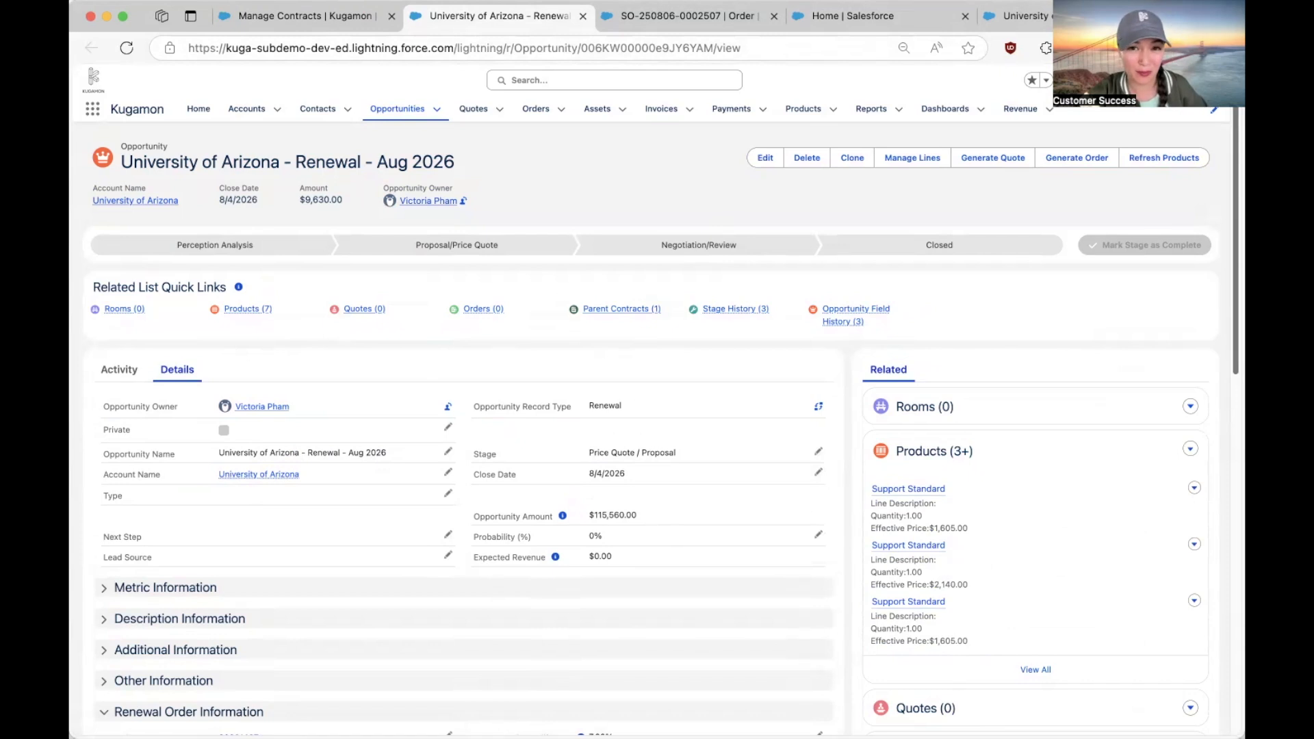
scroll(836, 622, down, 3)
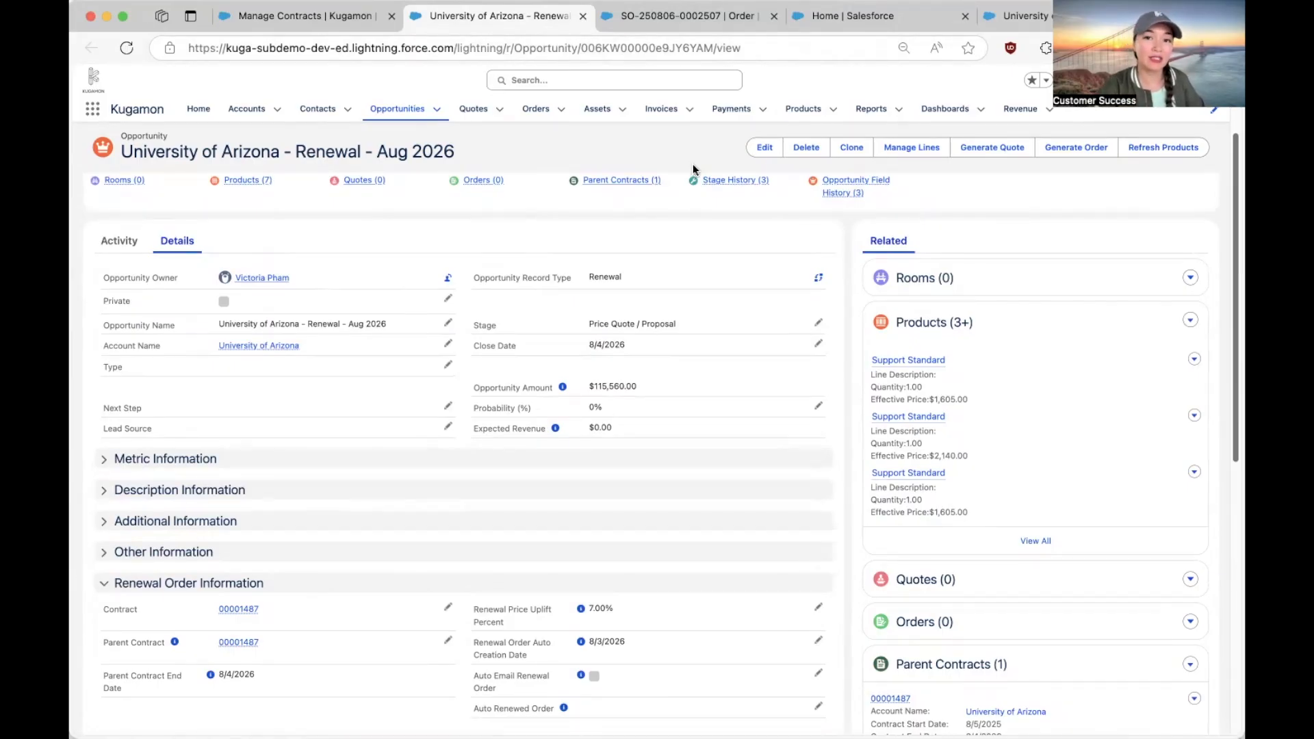
Return to the released expansion order and open its related invoice
click(685, 17)
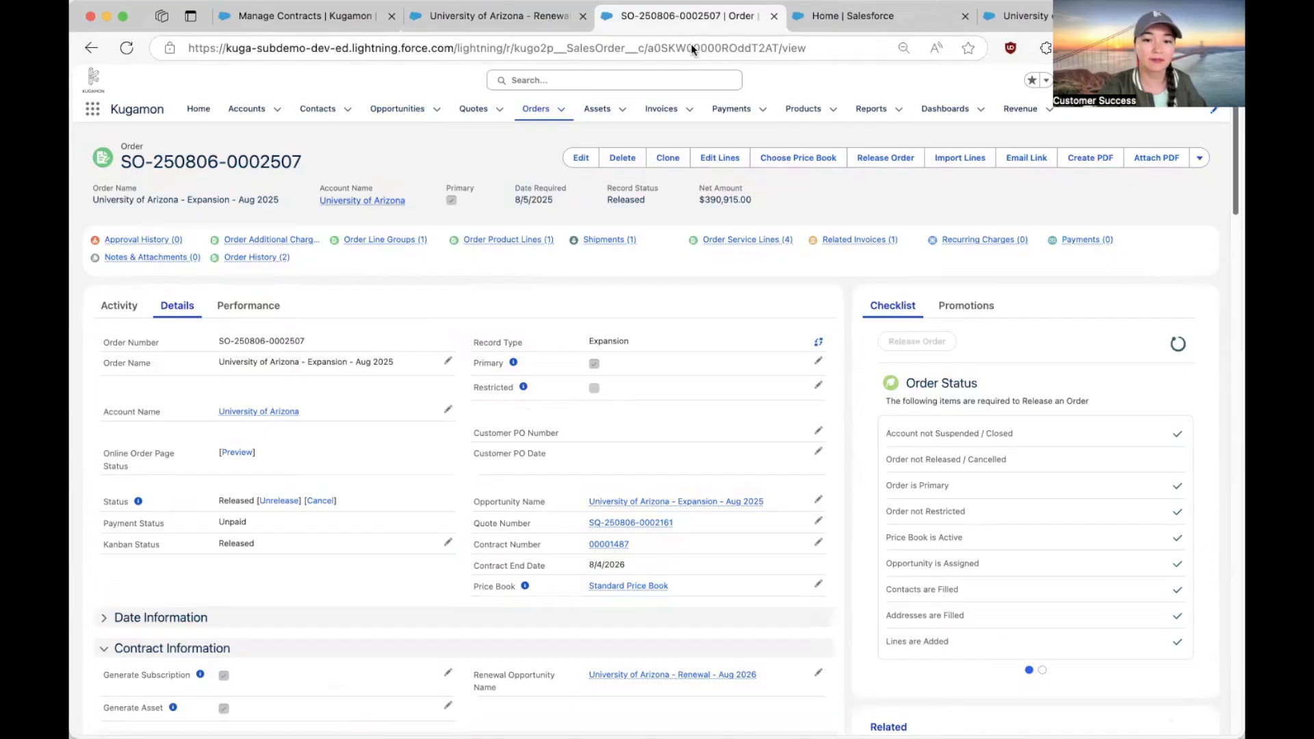
mouse_move(848, 240)
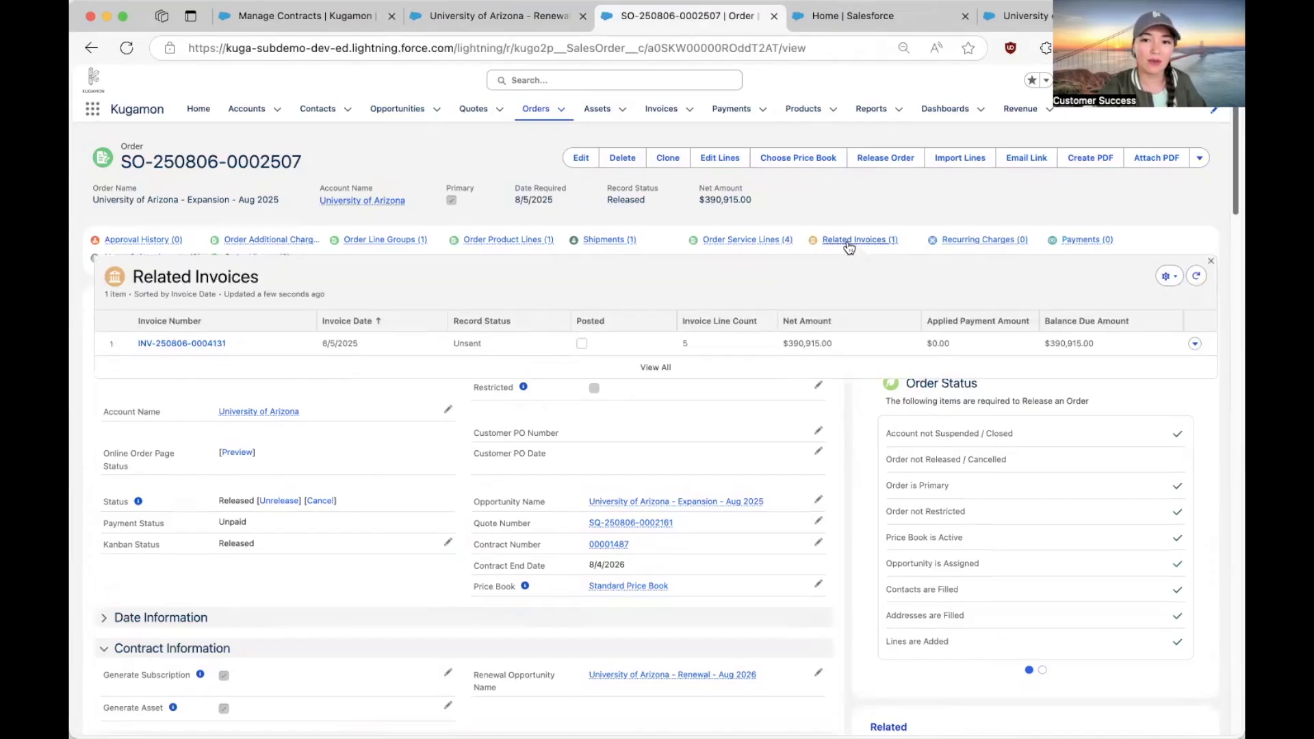
click(197, 347)
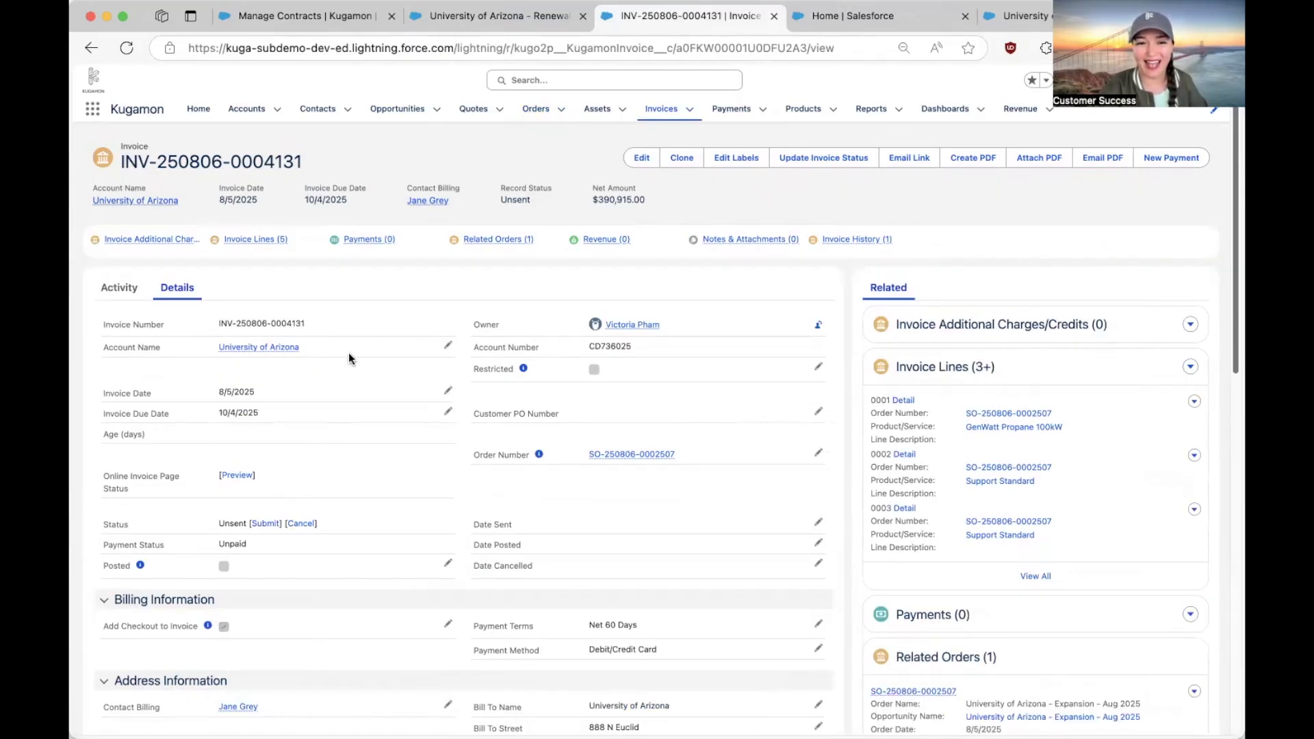
Open the University of Arizona account from the invoice and examine its performance charts for revenue and orders by time
mouse_move(240, 353)
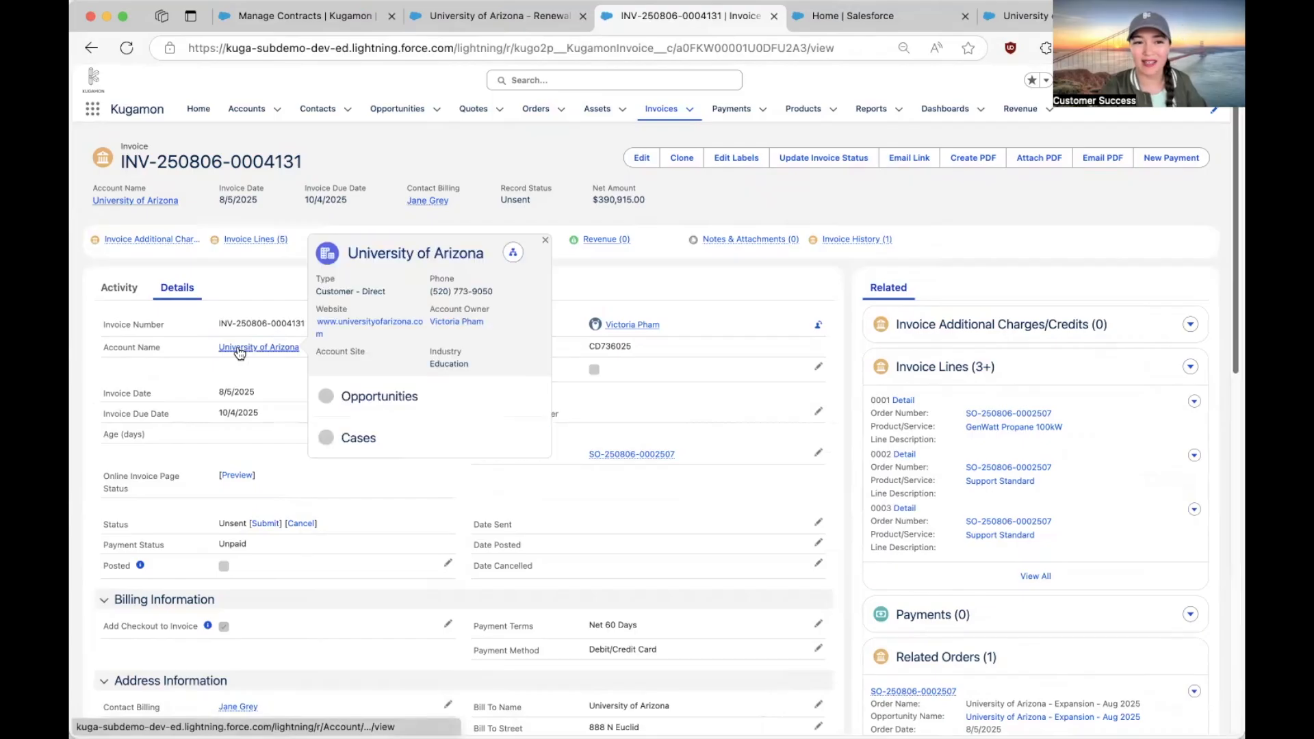
click(240, 351)
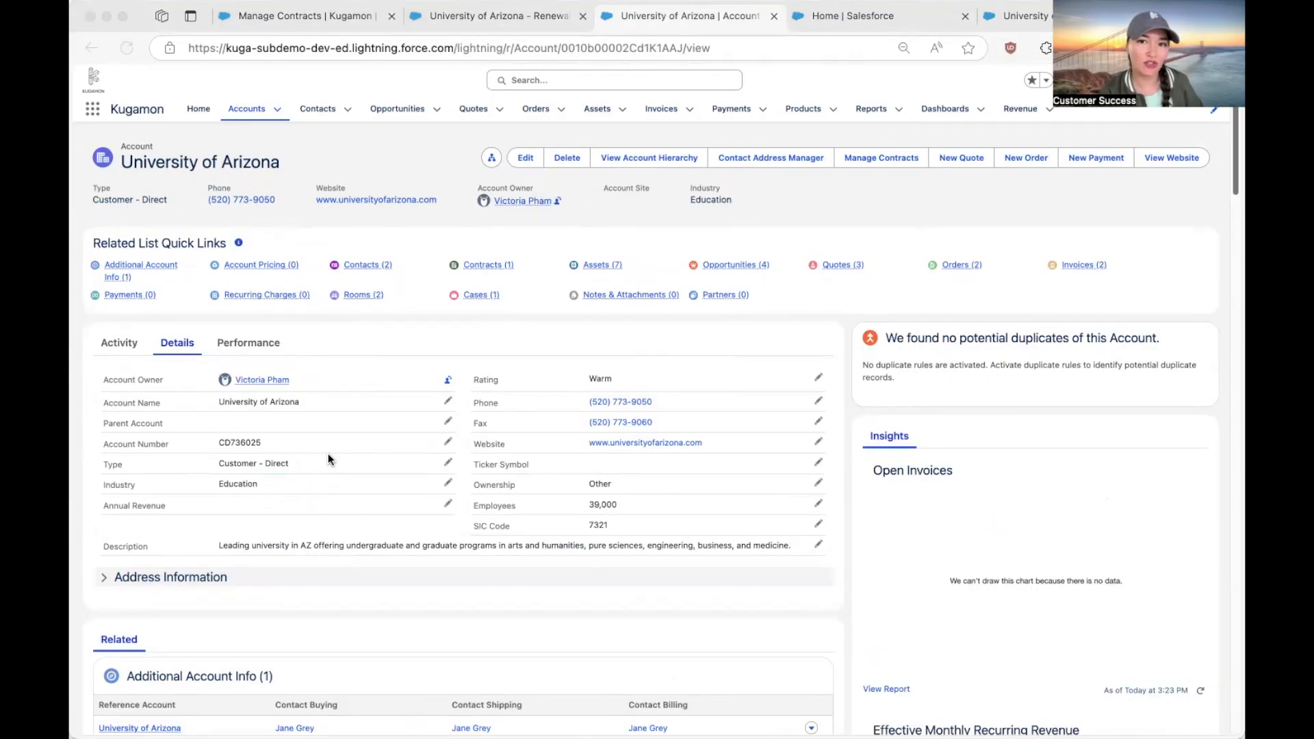
click(233, 346)
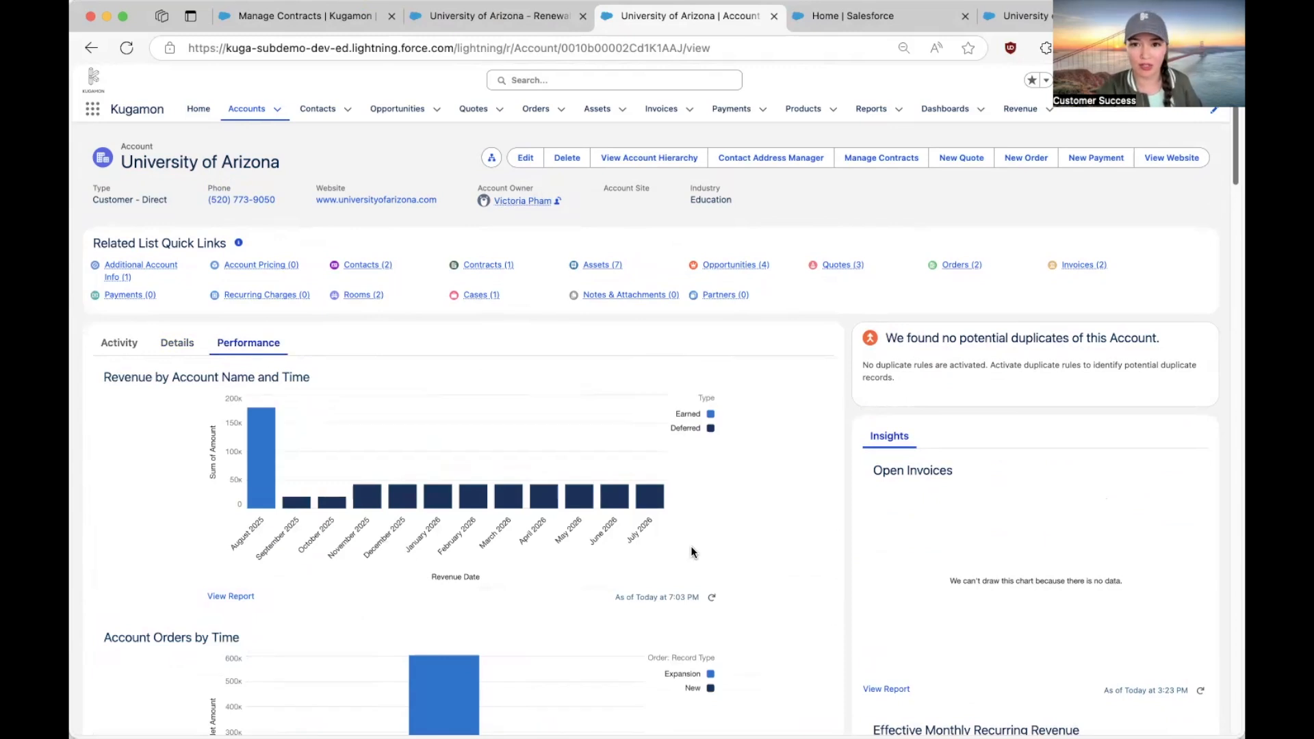
scroll(691, 552, down, 3)
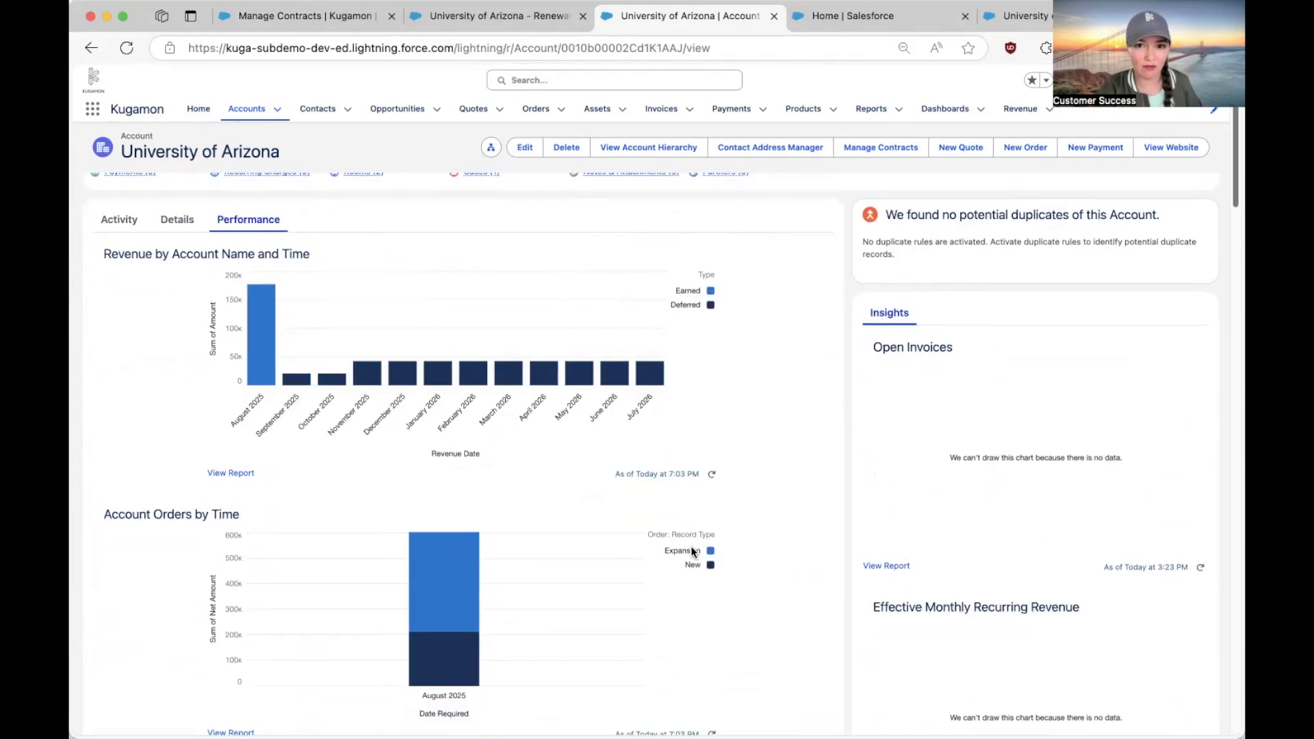
scroll(693, 552, down, 2)
scroll(692, 552, down, 4)
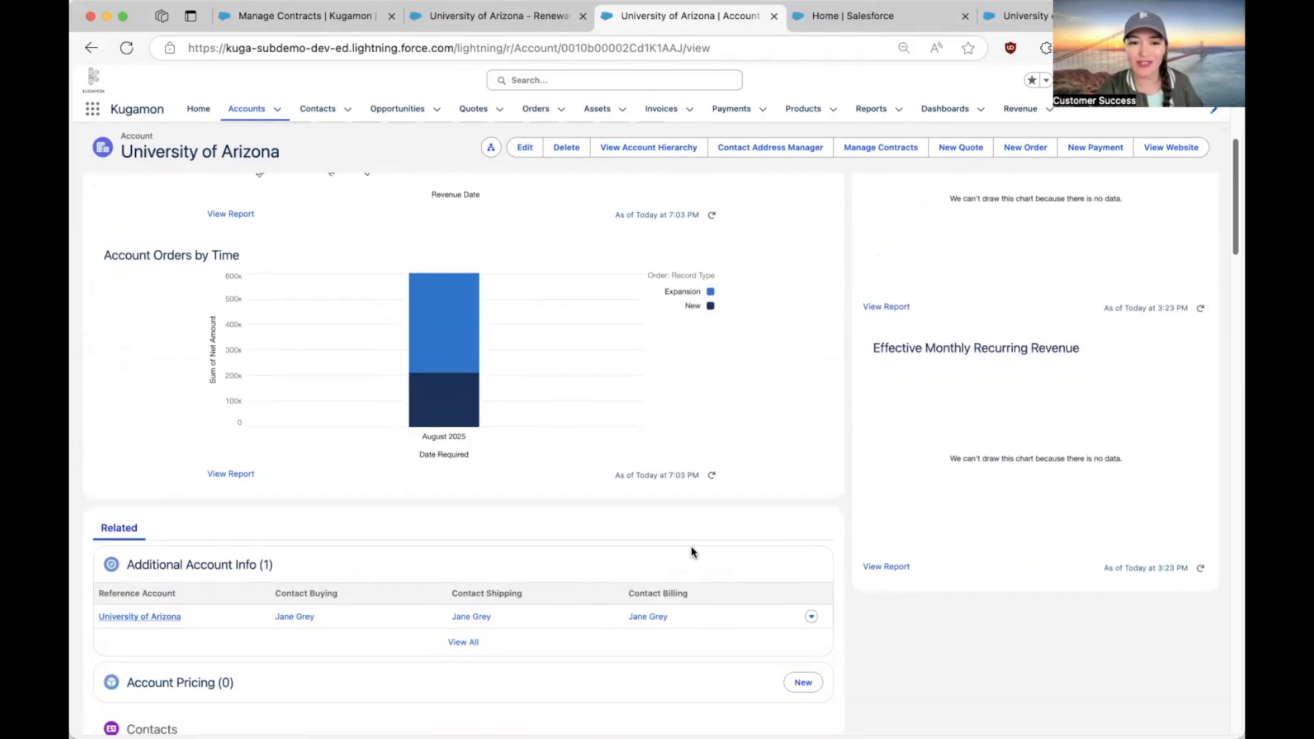
scroll(691, 552, up, 5)
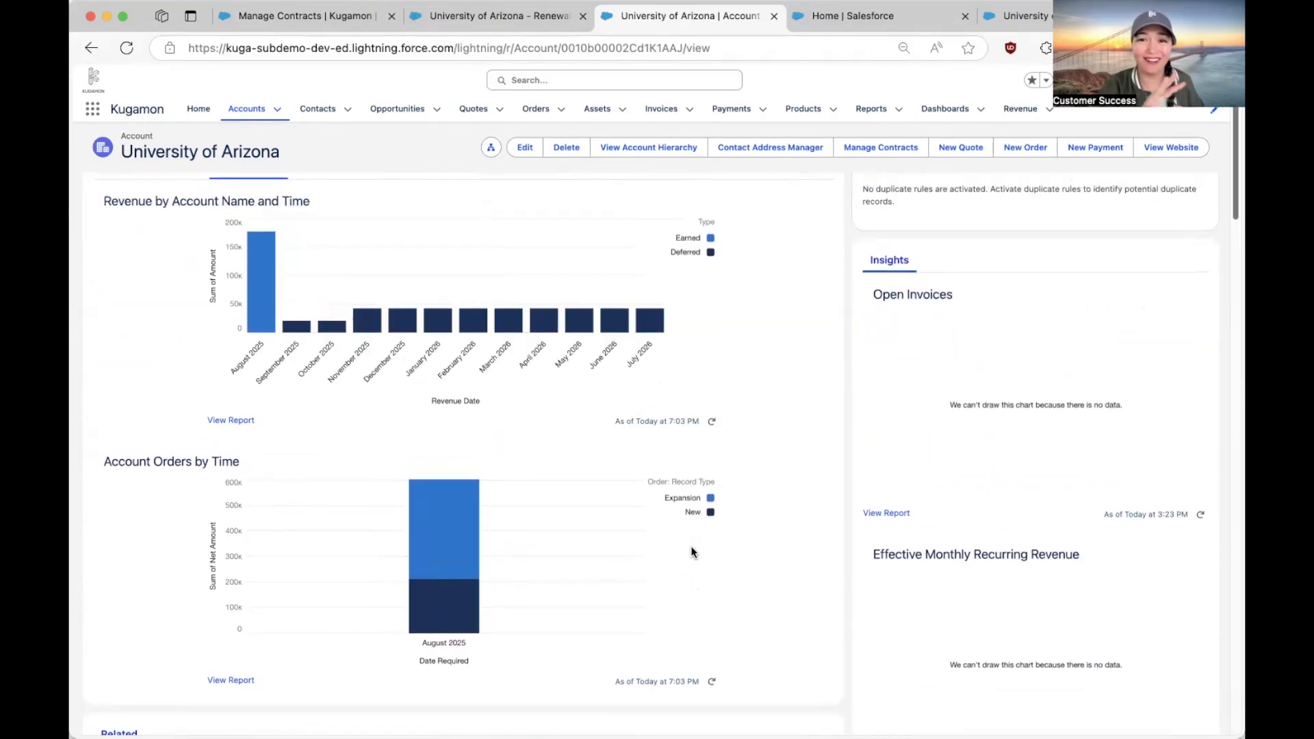